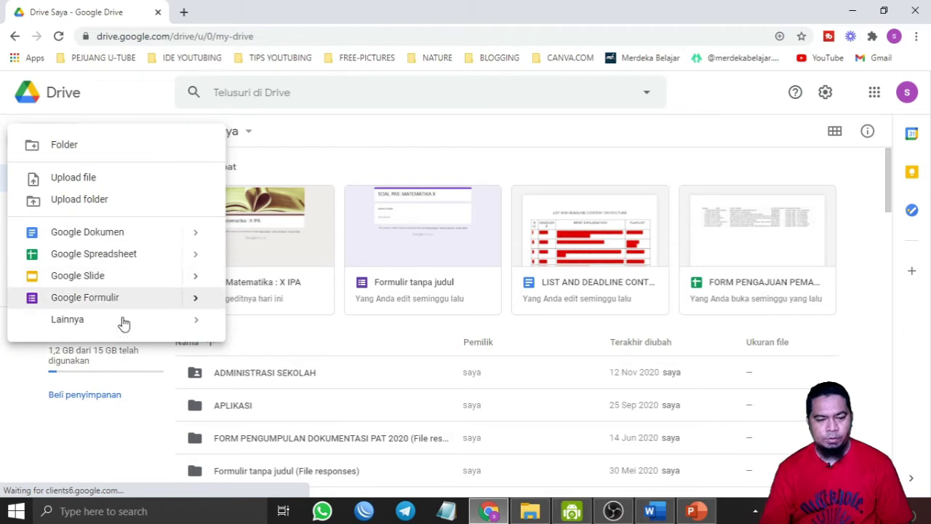
Step: Create a new blank Google Forms form from Drive
left_click(119, 300)
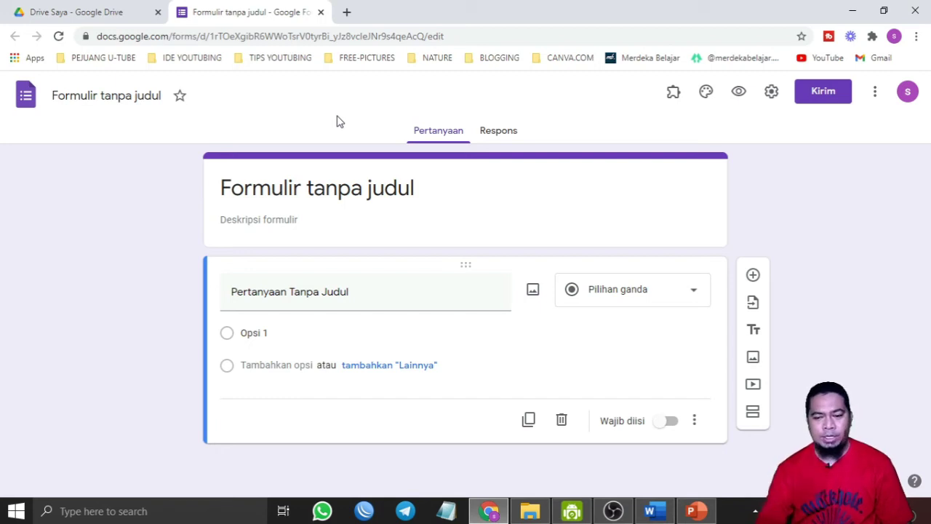
Step: Open the Google search page at google.co.id in a new browser tab
left_click(347, 12)
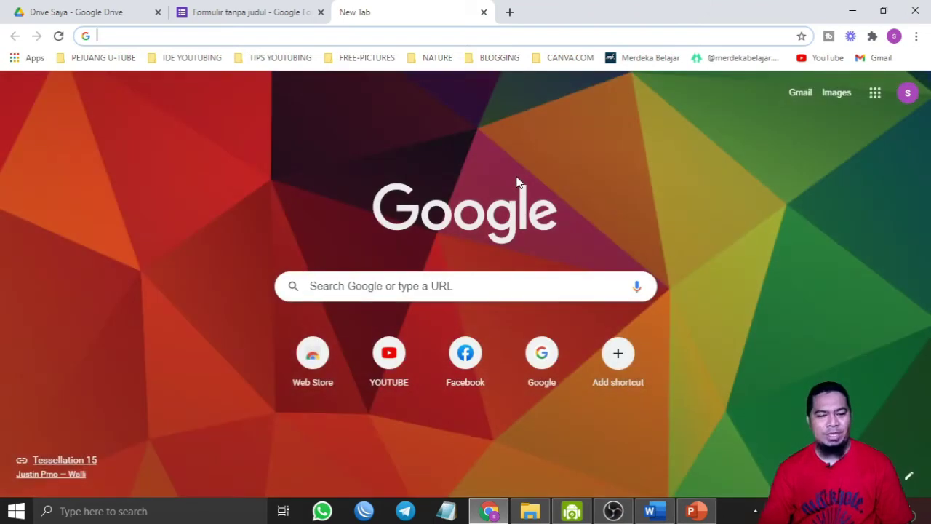
type("g")
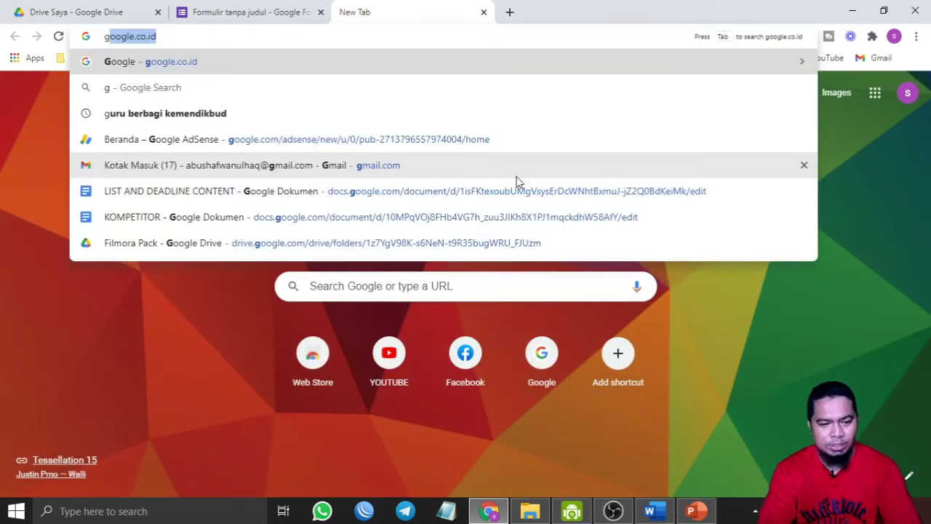
key("Return")
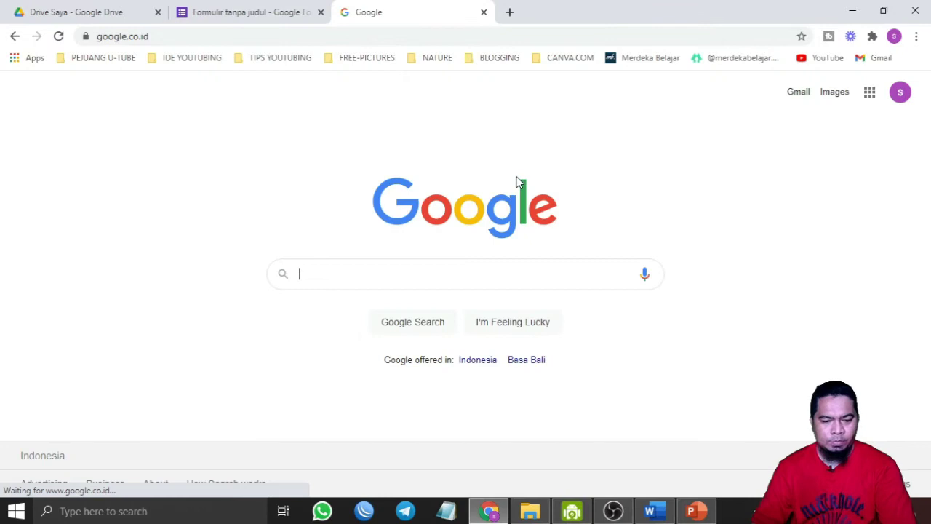
type("pri")
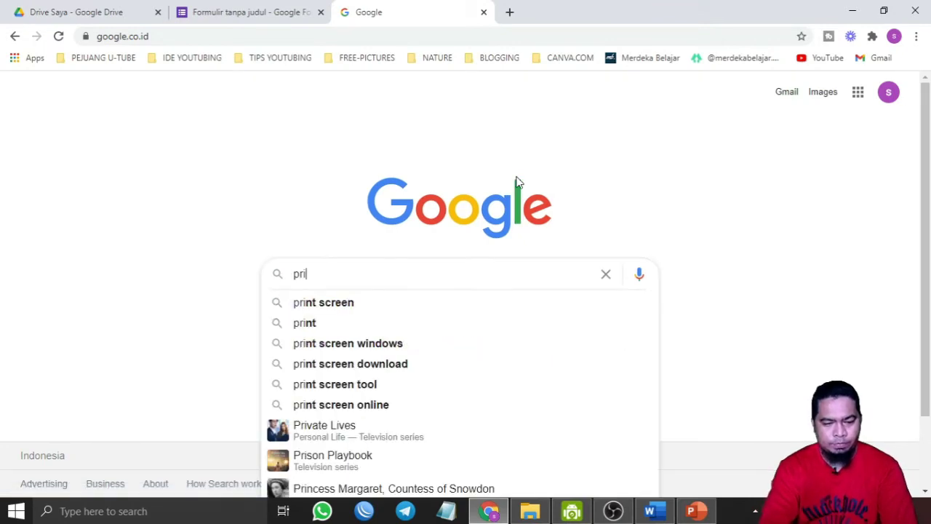
type("n")
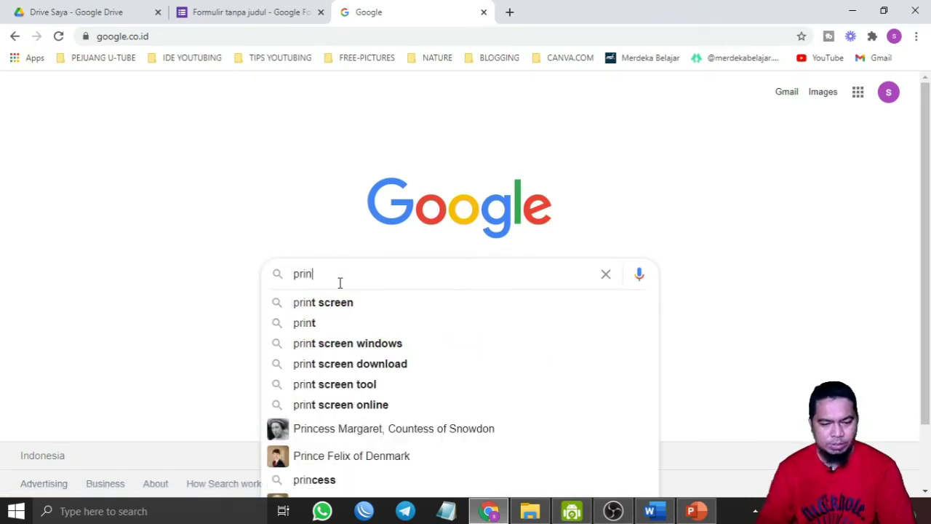
key("BackSpace")
key("BackSpace")
key("BackSpace")
key("BackSpace")
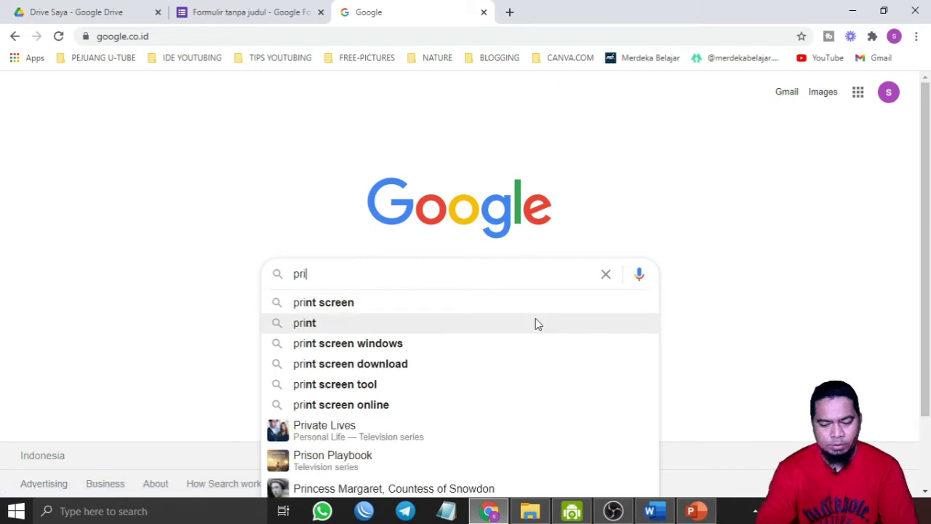
Step: Search Google for lightshot, view the Lightshot screenshot tool's website, and return to the untitled form
type("light")
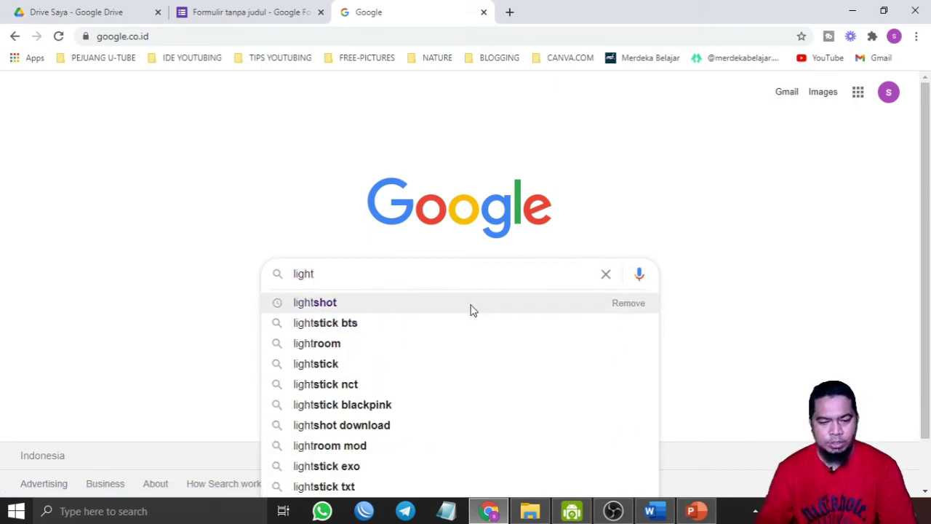
left_click(471, 310)
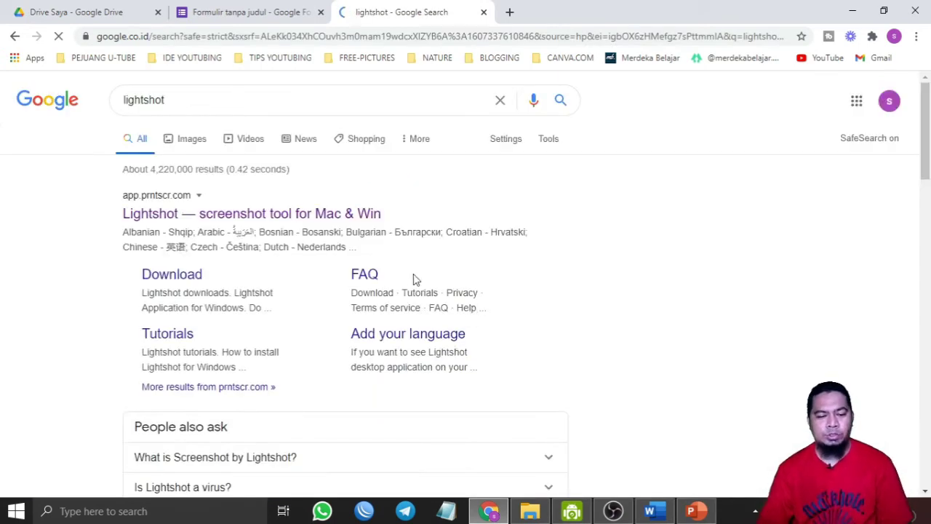
left_click(334, 215)
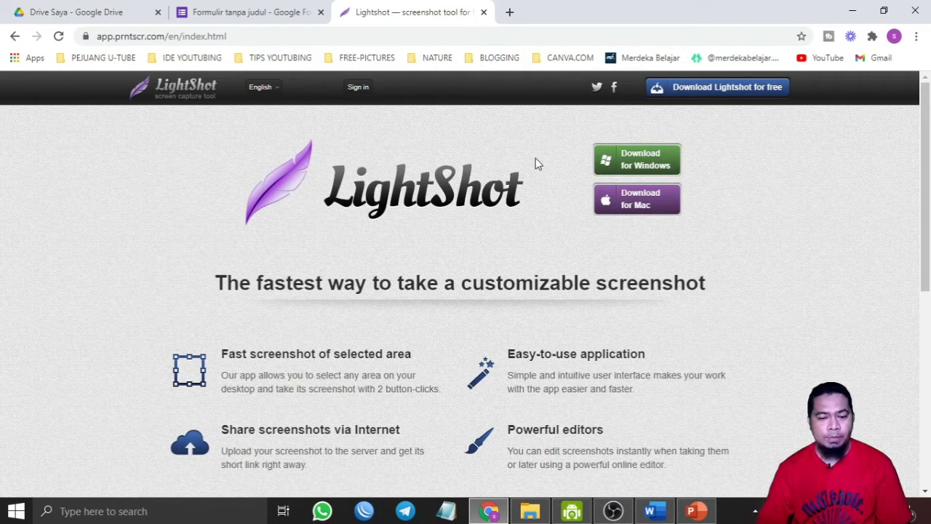
left_click(484, 13)
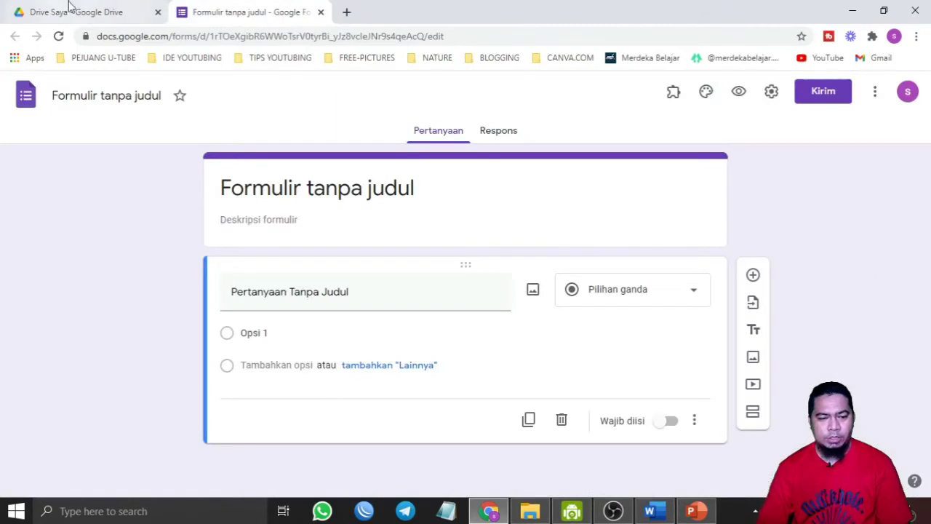
left_click(285, 199)
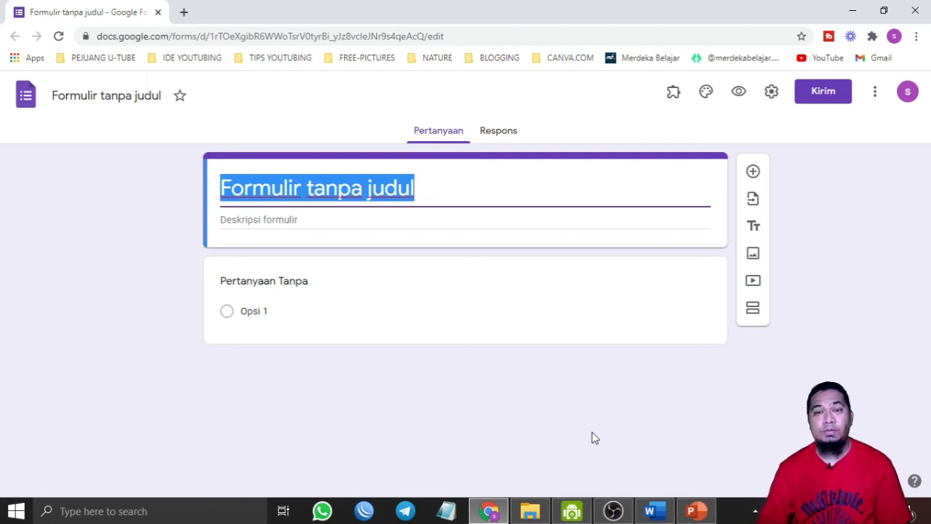
Step: Switch to Word to review the exam questions in the MATEMATIKA X document, and return to the form in Chrome
left_click(650, 511)
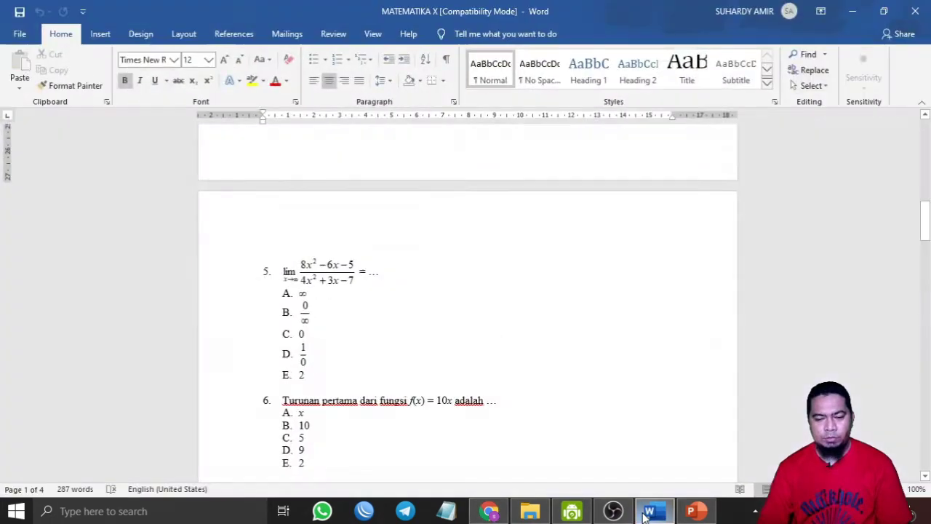
scroll(532, 380, "up", 5)
scroll(536, 378, "up", 10)
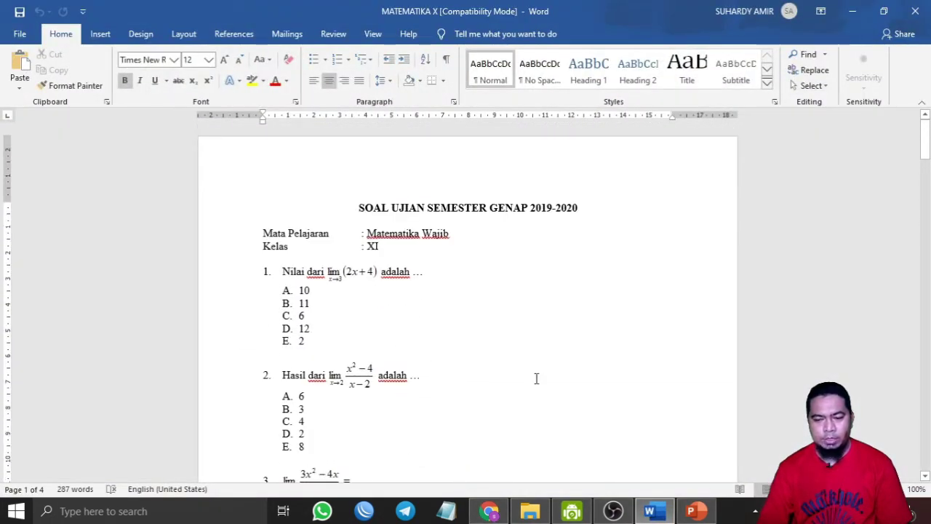
left_click_drag(927, 149, 928, 160)
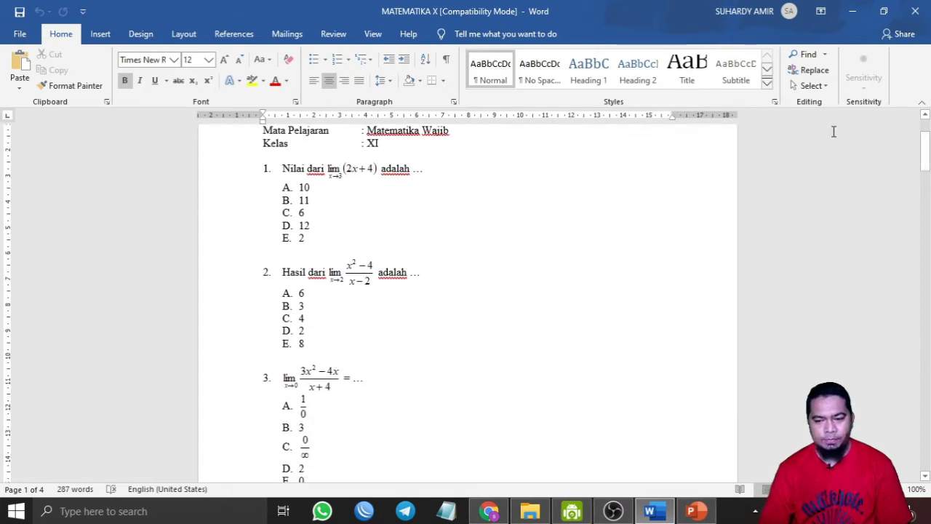
scroll(489, 294, "down", 3)
scroll(489, 294, "down", 12)
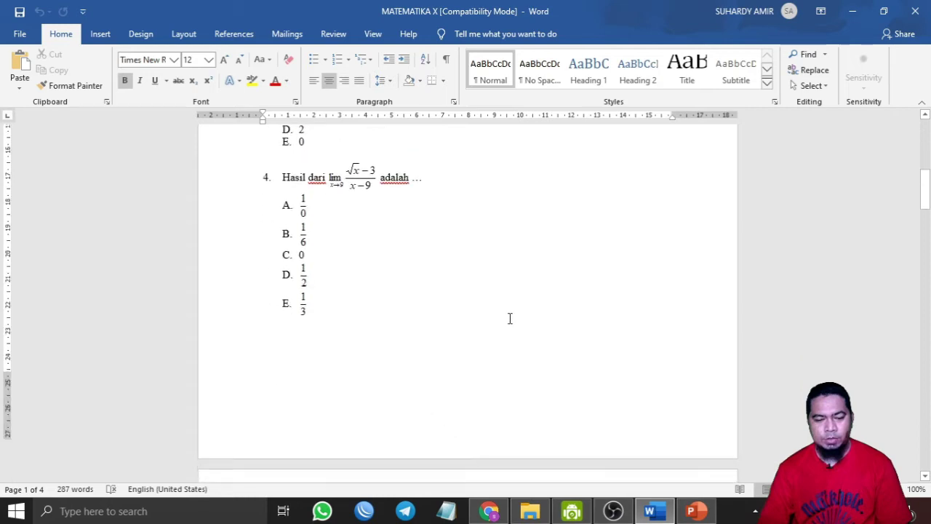
double_click(513, 211)
double_click(514, 210)
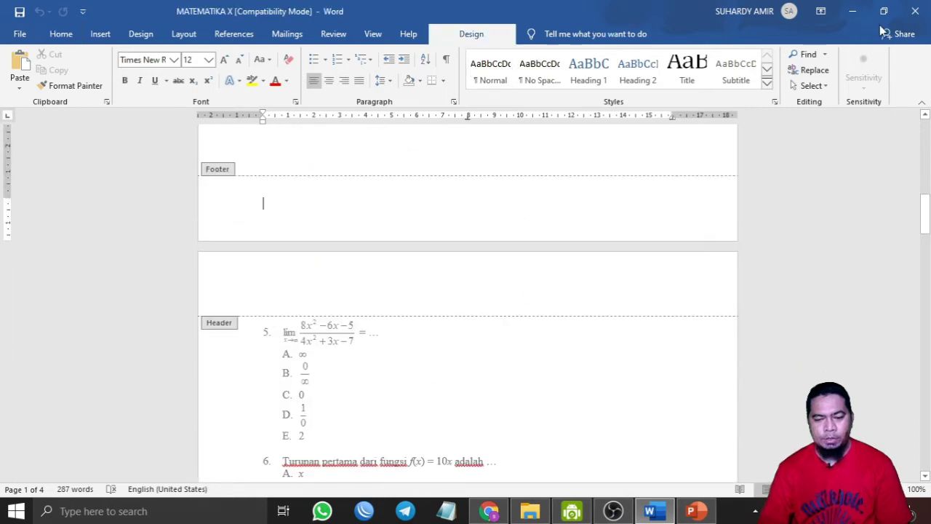
left_click(856, 10)
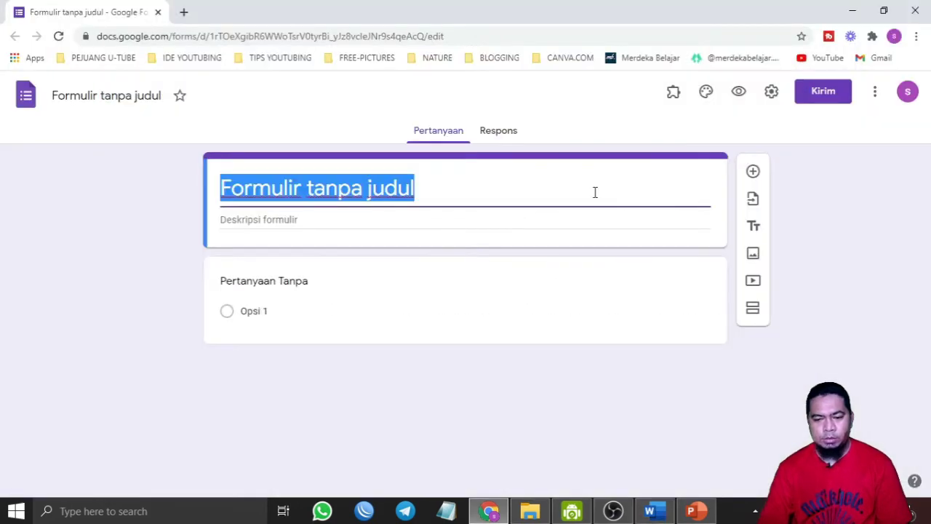
Step: Turn the form into a quiz in its settings and save the settings
left_click(771, 93)
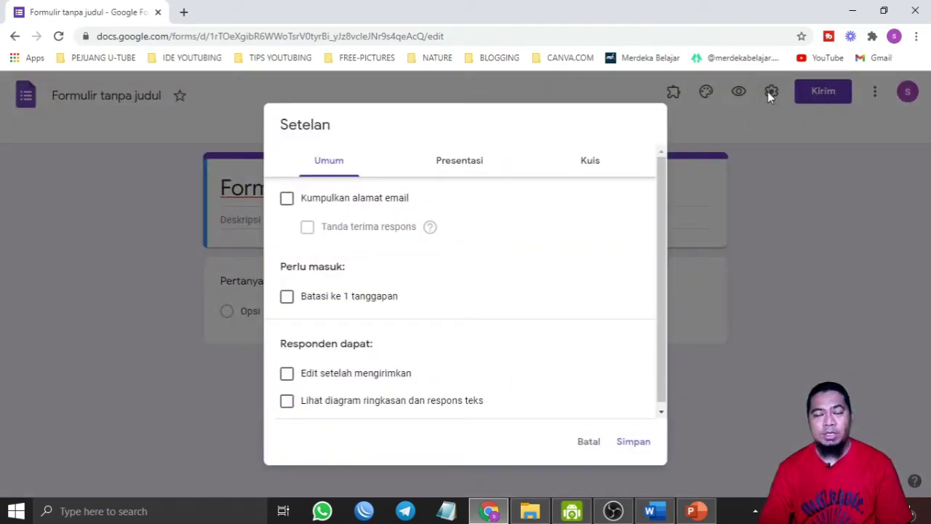
left_click(599, 161)
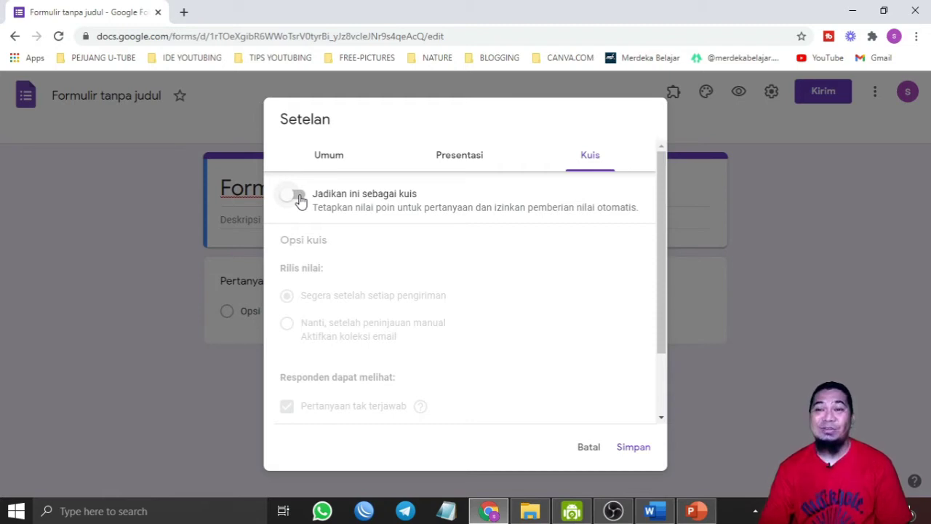
left_click(298, 196)
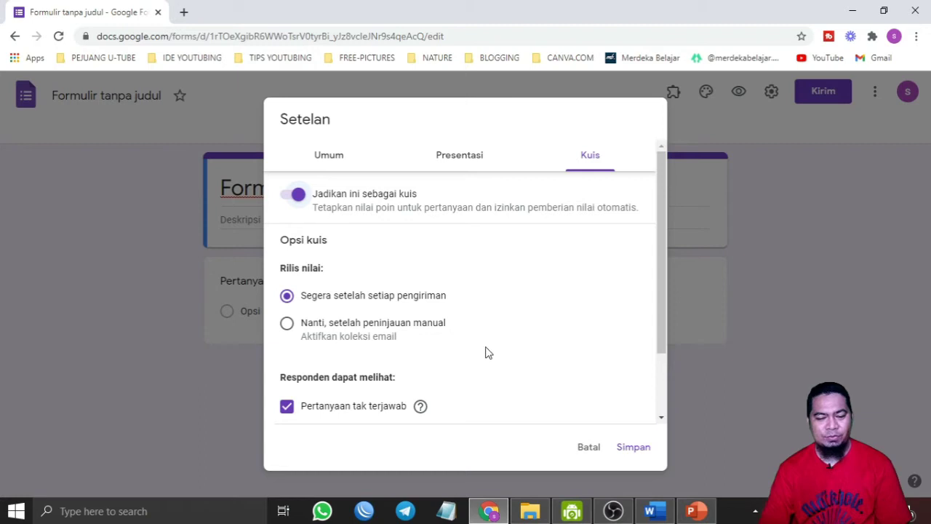
scroll(487, 352, "down", 2)
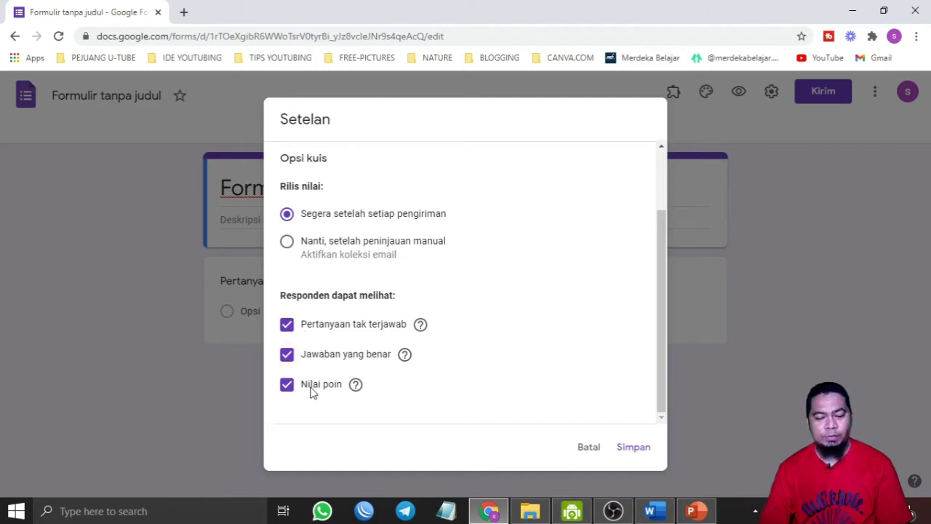
left_click(619, 448)
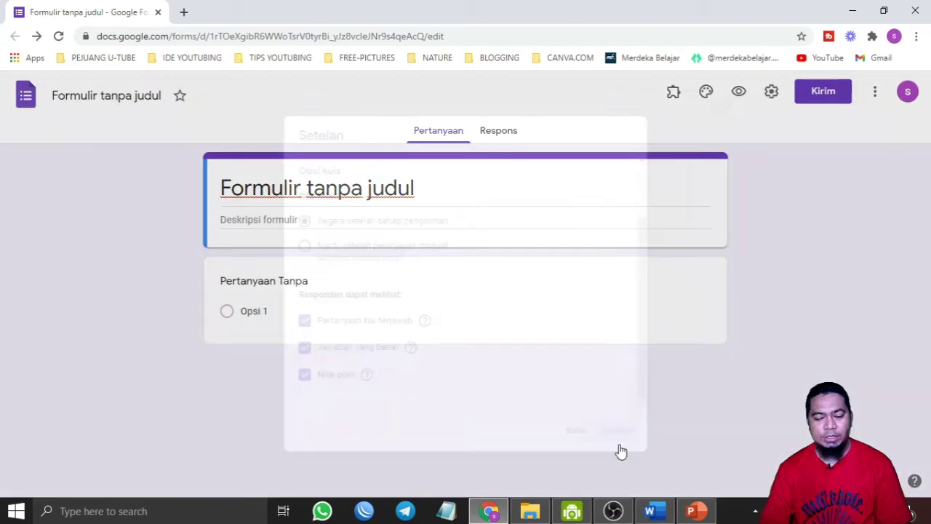
Step: Replace the form's title with "PAS Matematika: X.IPA"
left_click(438, 194)
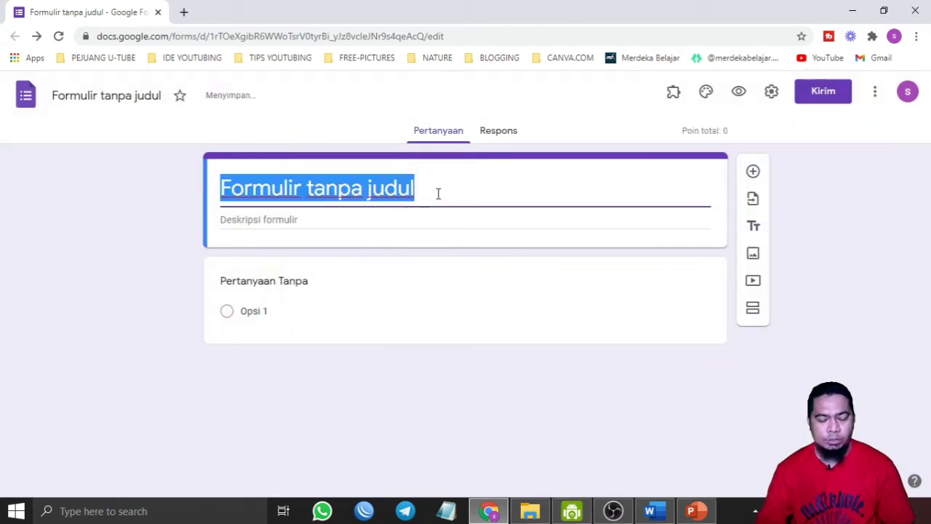
type("PAS M")
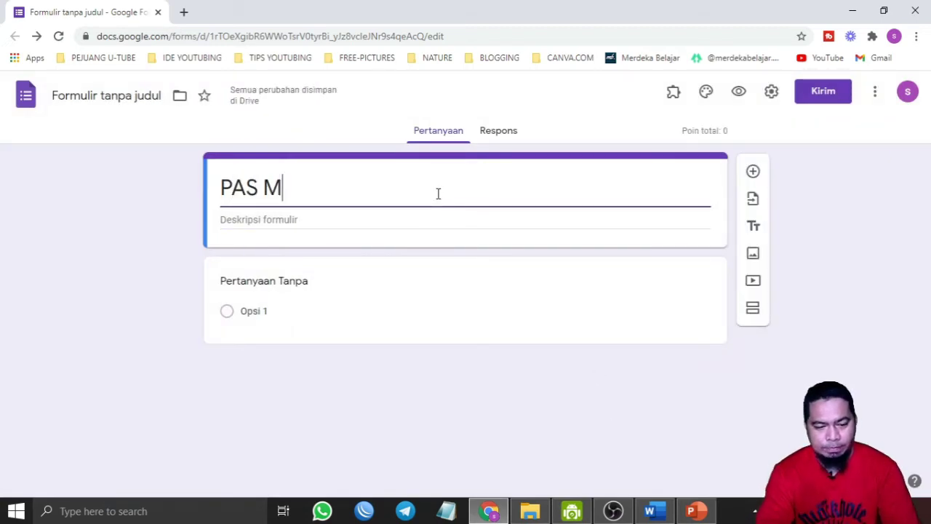
type("atematika")
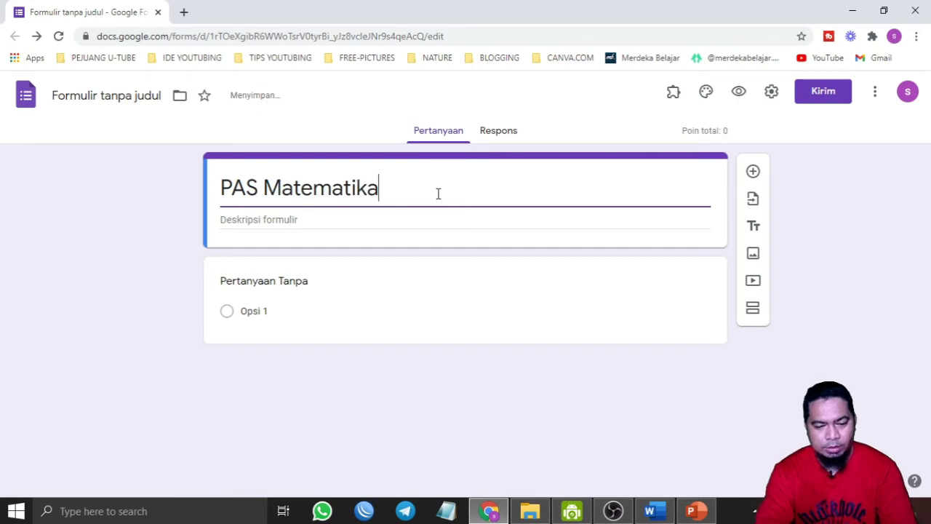
type(": x")
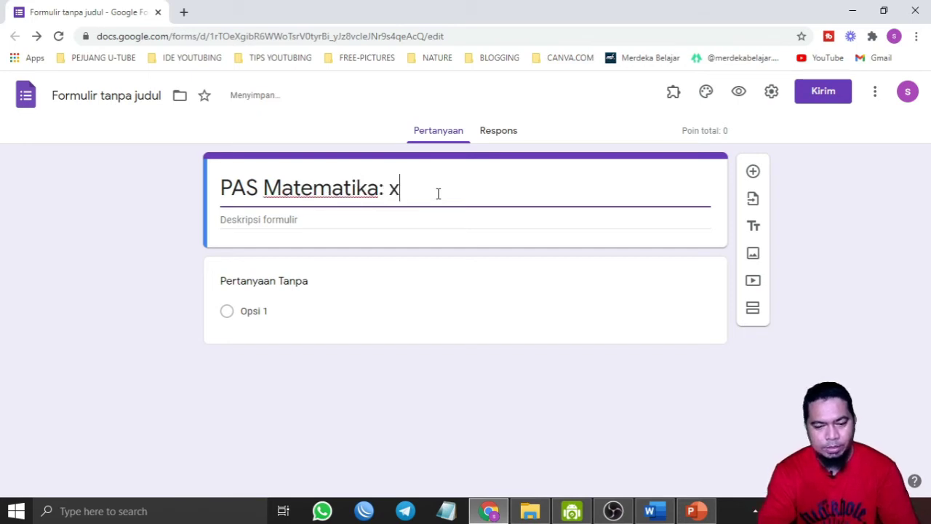
key("BackSpace")
type("X.IPA")
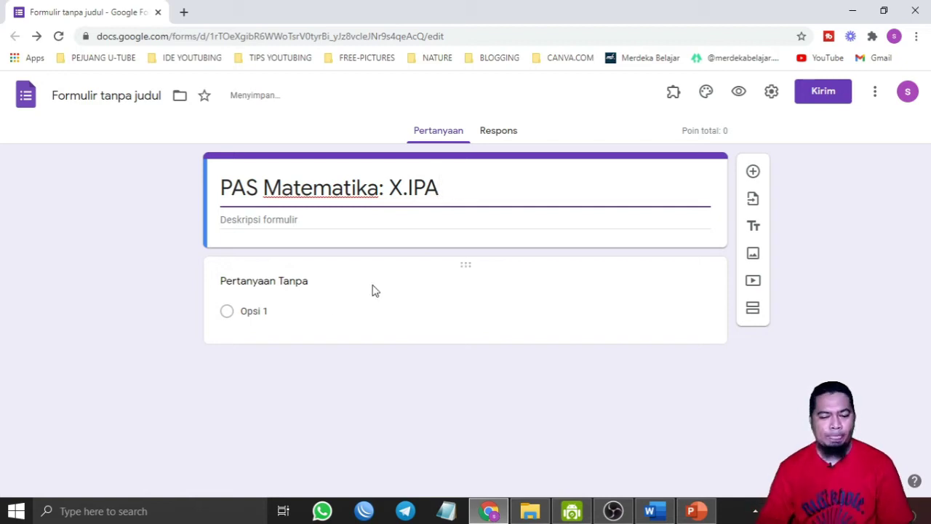
Step: Add a second section to the form and delete the untitled question from the first section
left_click(336, 328)
left_click(332, 291)
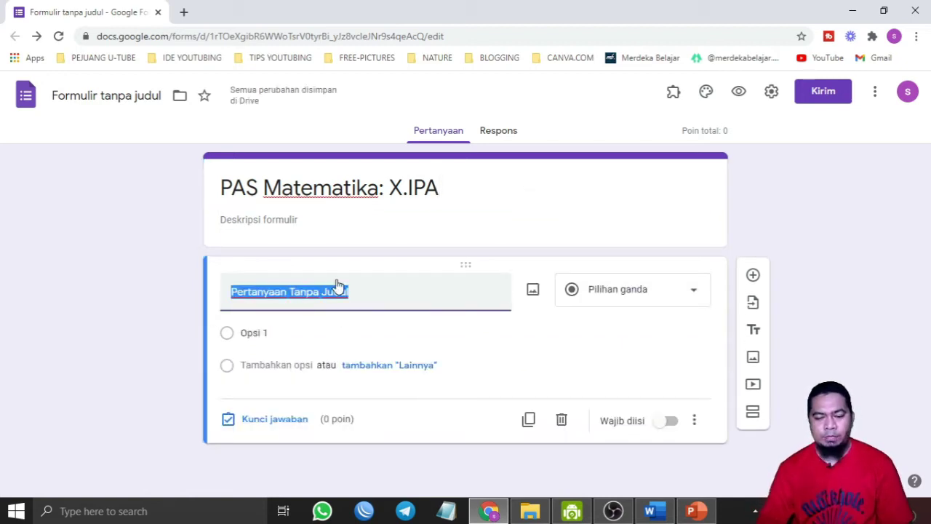
left_click(754, 412)
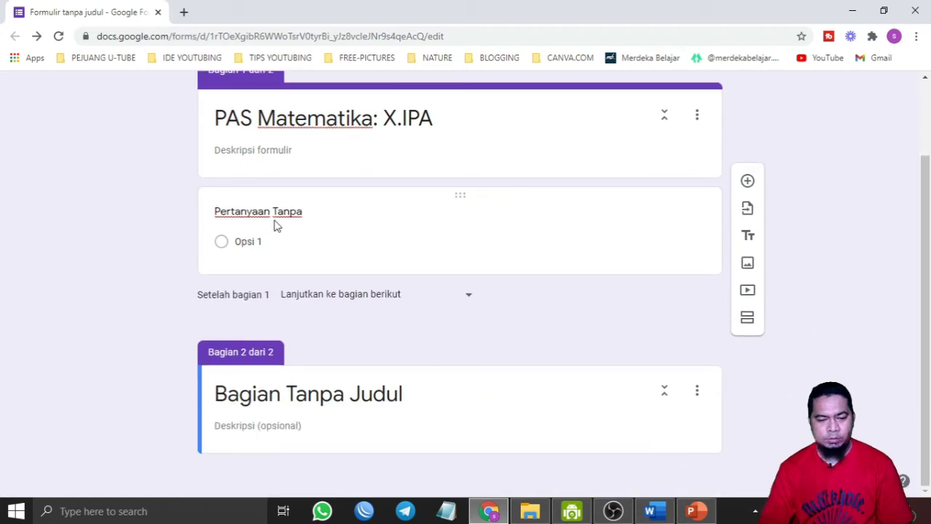
left_click(275, 226)
left_click(556, 351)
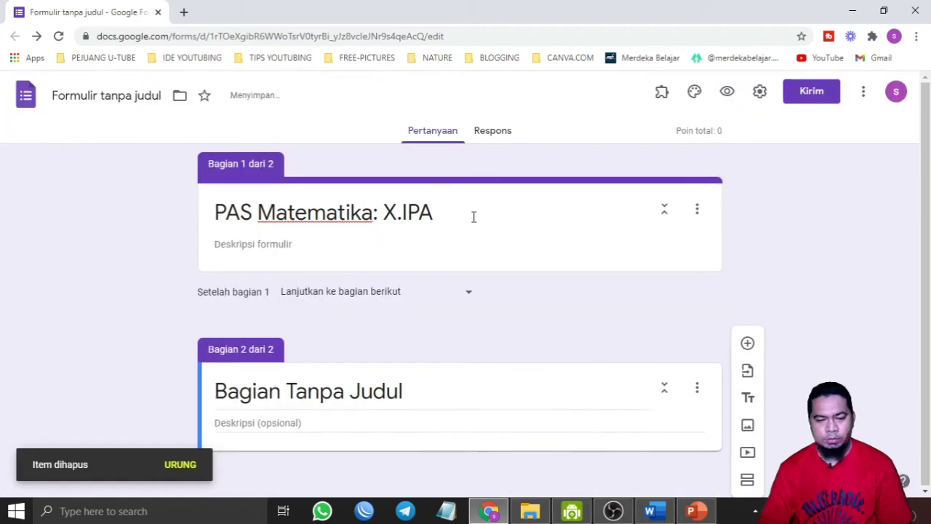
Step: Title the second section "BIODATA" and add a short-answer question named "NAMA LENGKAP" to it
left_click(301, 393)
type("BIODATA")
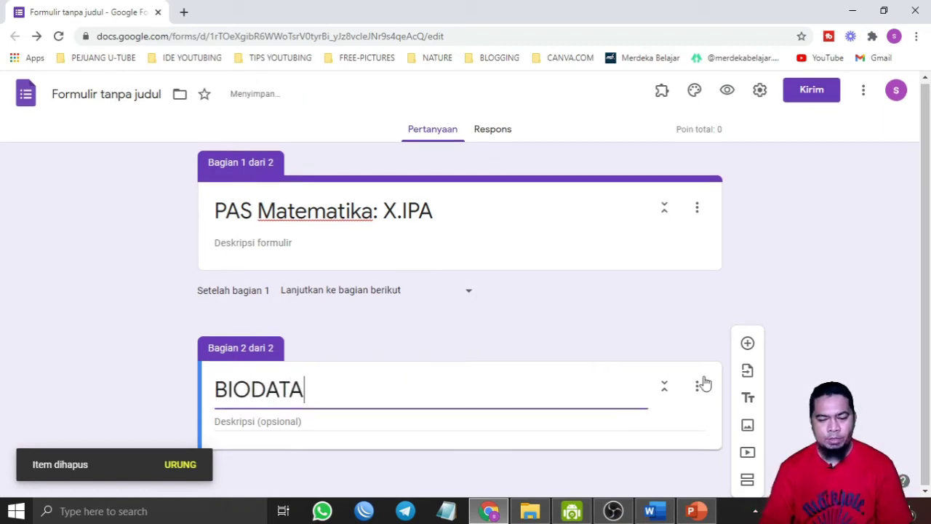
left_click(748, 345)
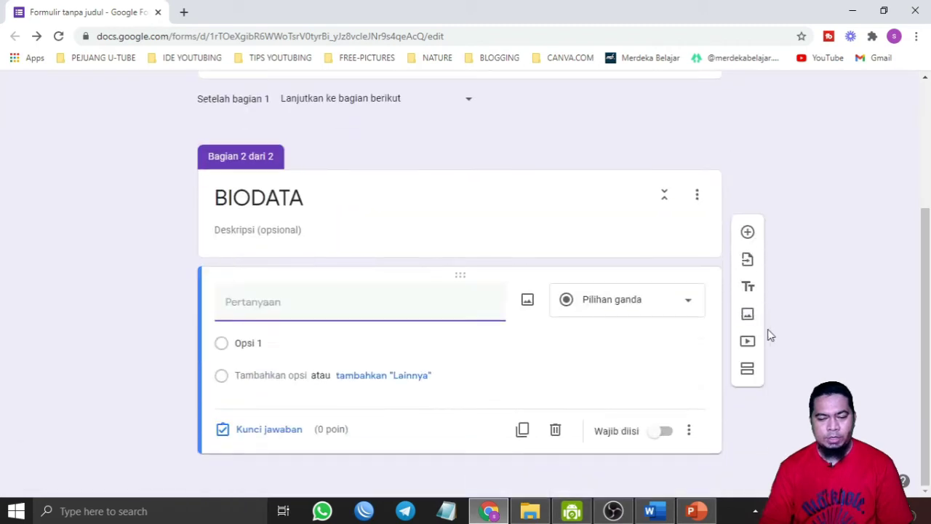
type("NAMA")
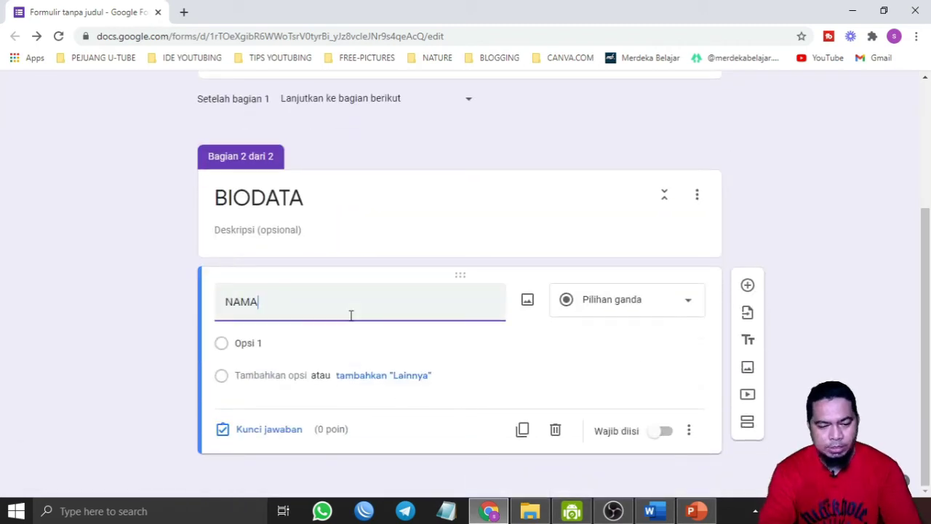
type(" LENGKAP")
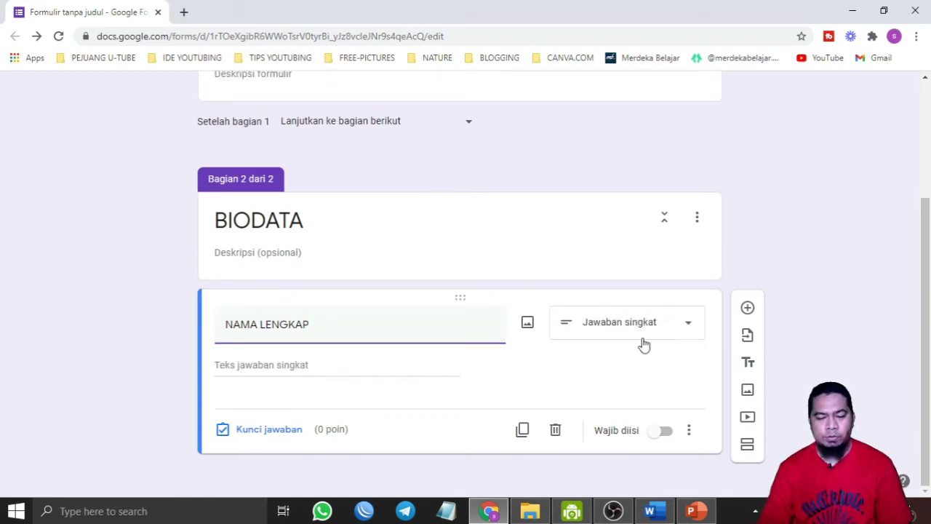
Step: Make the NAMA LENGKAP question required and add a new question named "KELAS" below it
left_click(664, 434)
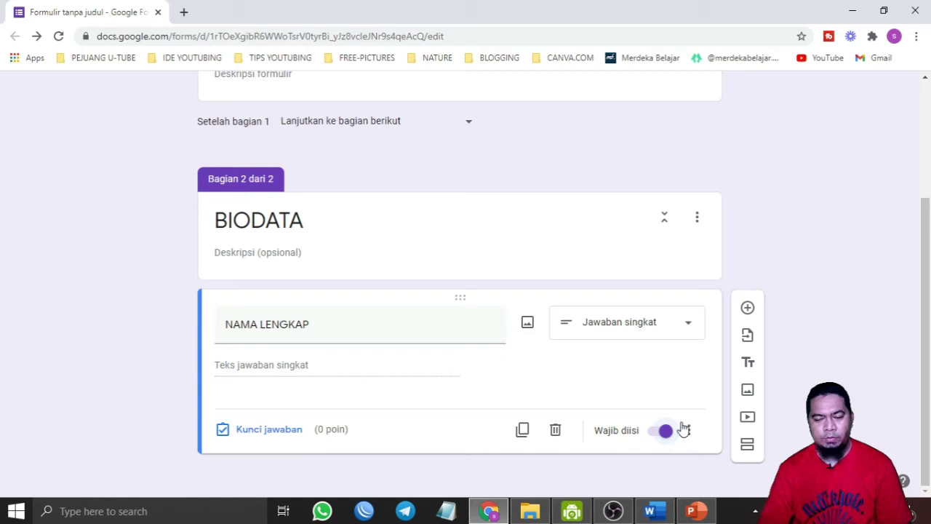
left_click(748, 307)
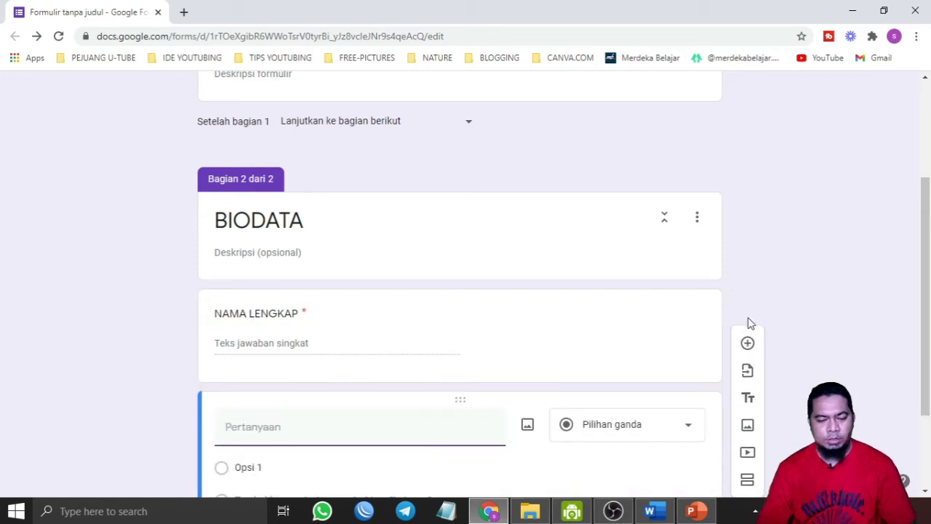
type("KELAS")
scroll(709, 339, "down", 2)
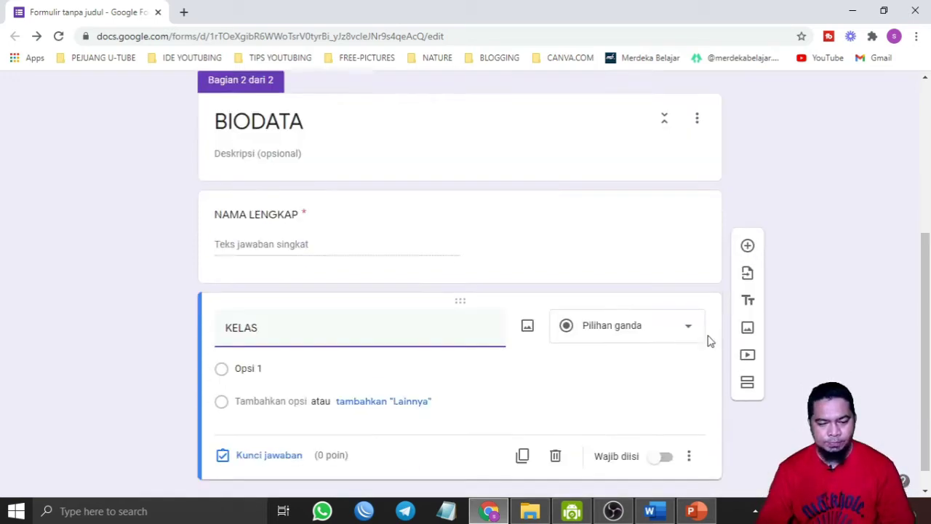
Step: Give the KELAS question the two answer options "X.IPA.1" and "X.IPA.2"
left_click(257, 341)
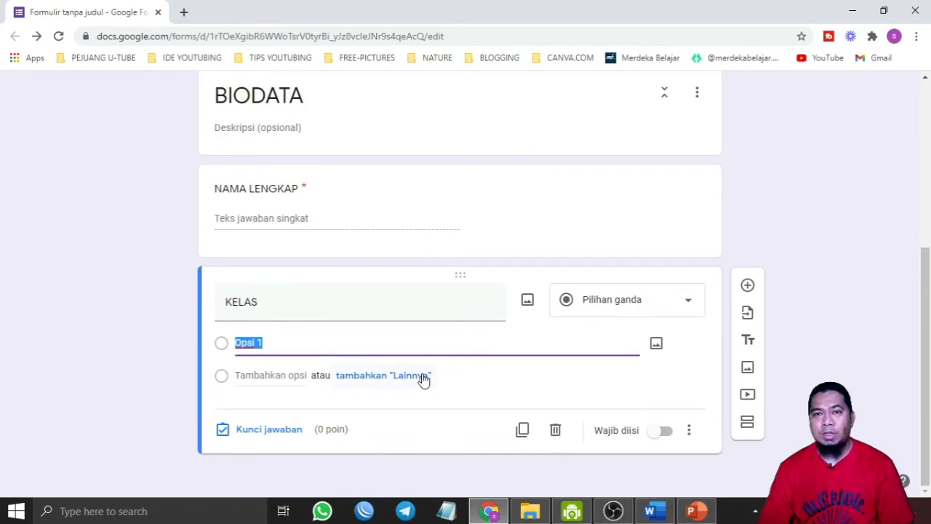
type("X.IPA.2")
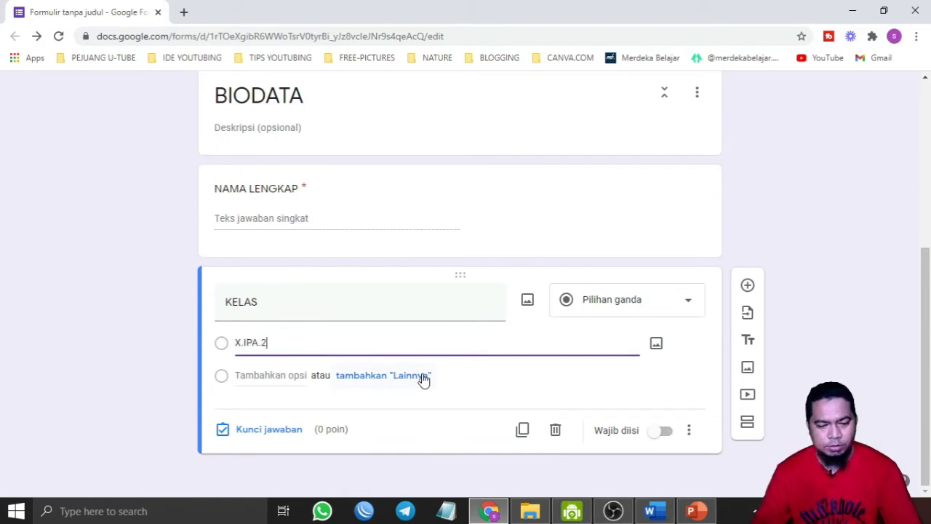
key("BackSpace")
type("1")
left_click(278, 371)
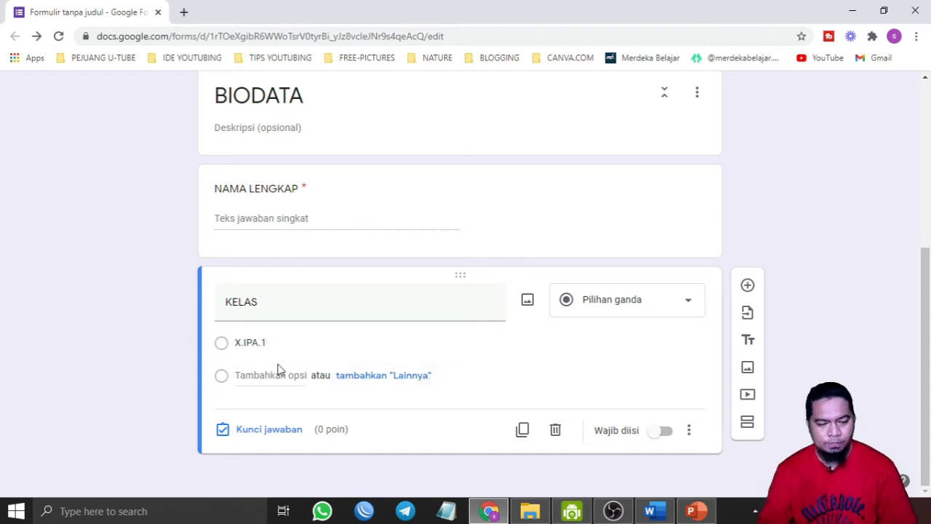
type("X.IPA.2")
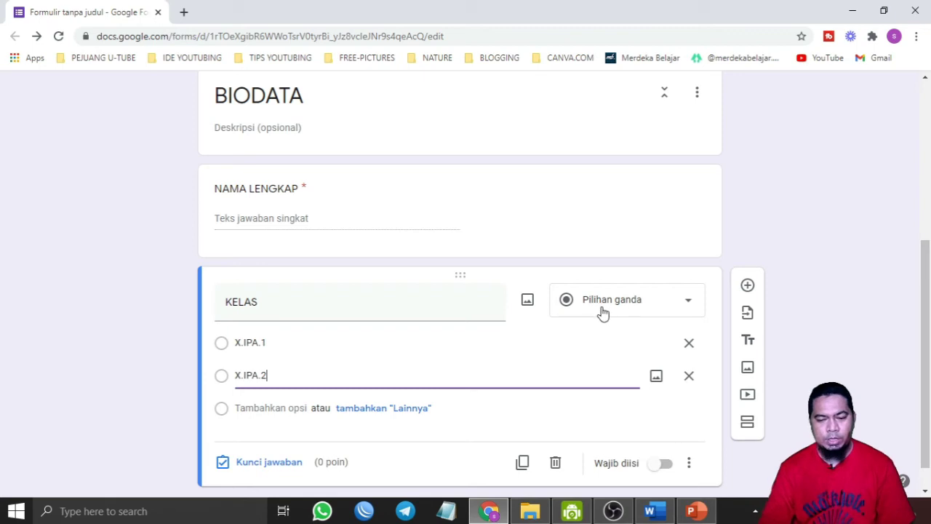
Step: Change the KELAS question's type to Drop-down and make it required
left_click(602, 311)
left_click(609, 251)
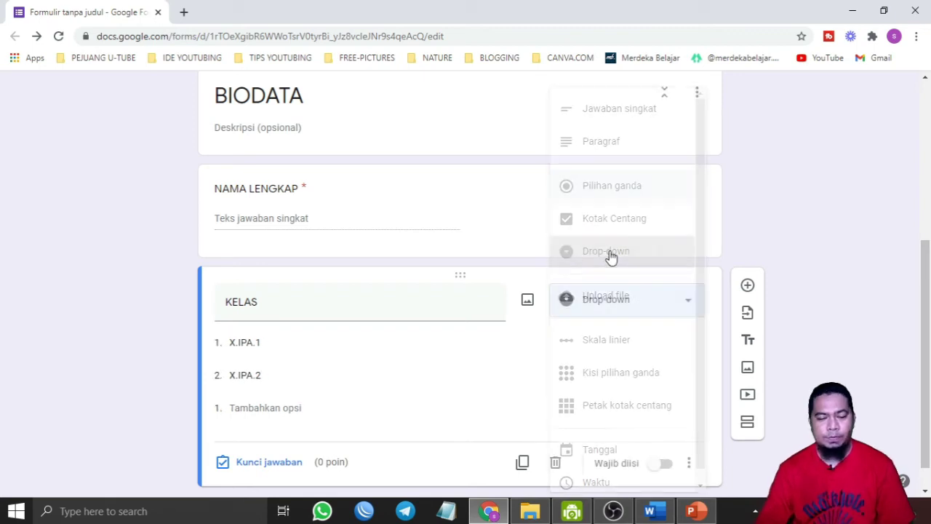
scroll(677, 327, "down", 1)
left_click(665, 431)
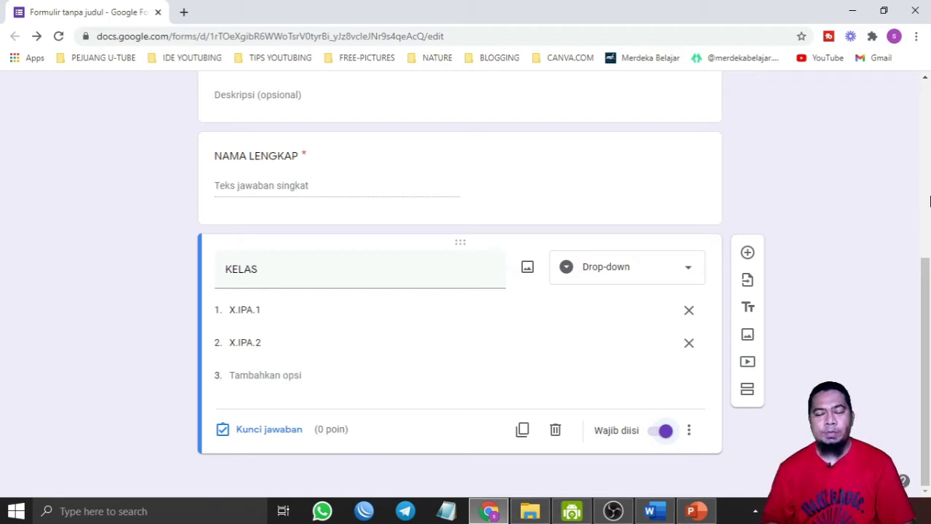
Step: Add a third section titled "SOAL" after the biodata section and insert a blank question in it
left_click(750, 388)
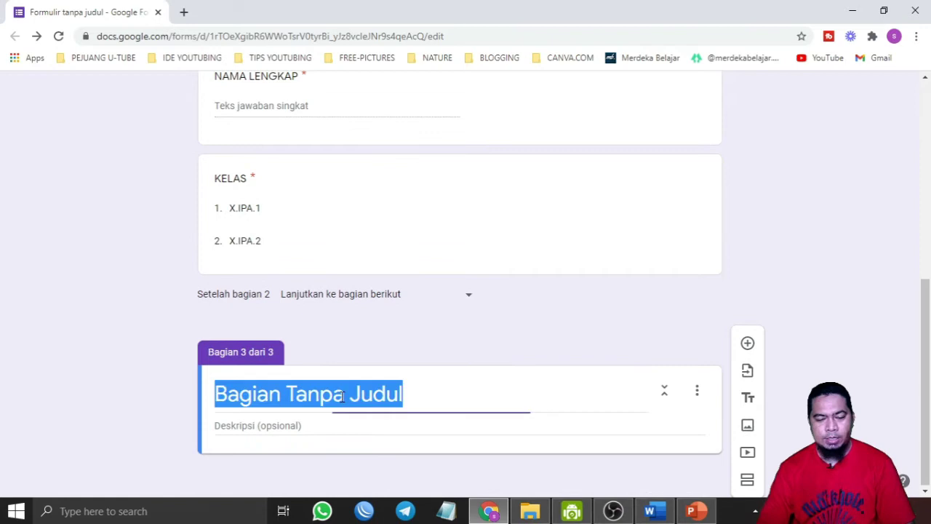
type("SOAL")
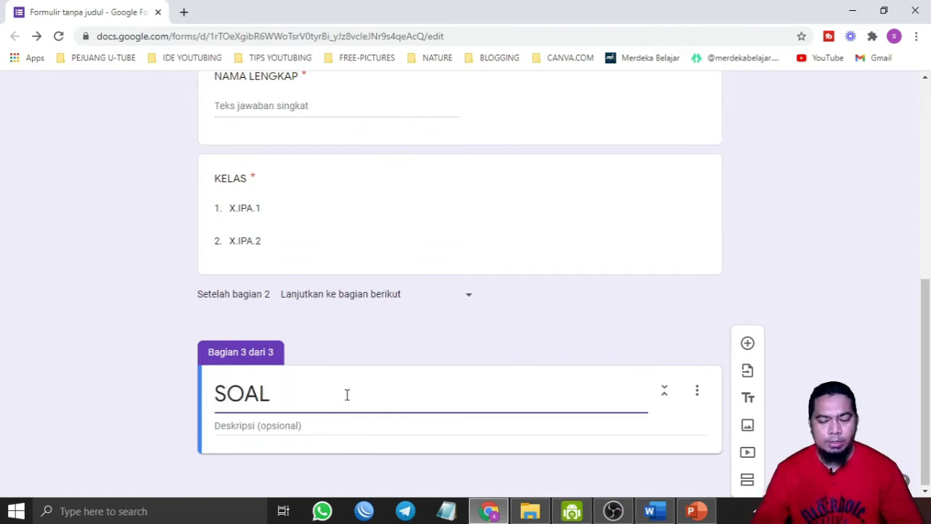
left_click(750, 348)
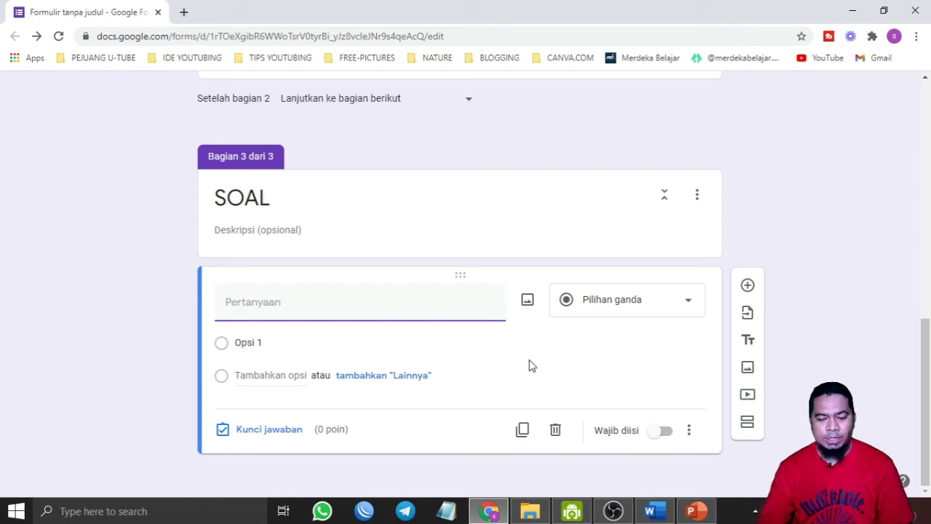
Step: Switch to the MATEMATIKA X document in Word, leave footer editing and go to question 1
left_click(651, 512)
scroll(604, 230, "up", 4)
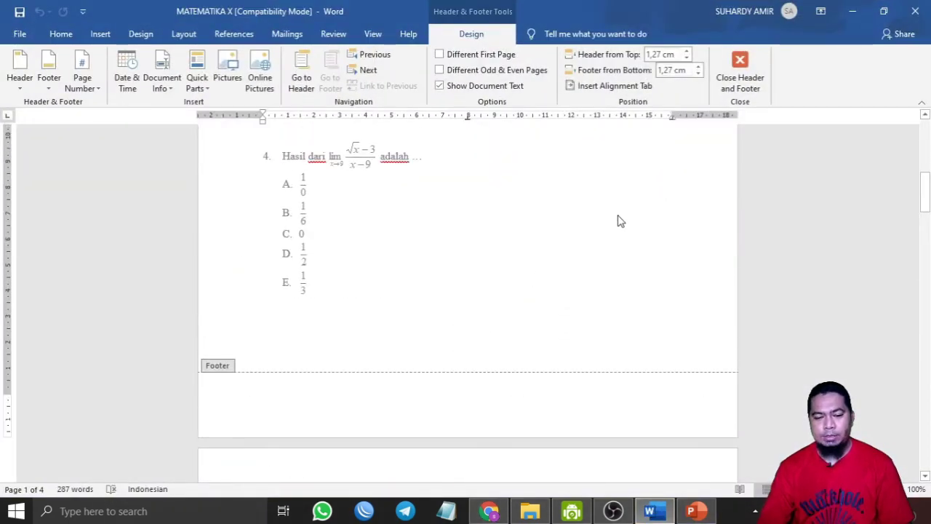
double_click(636, 263)
scroll(635, 267, "up", 6)
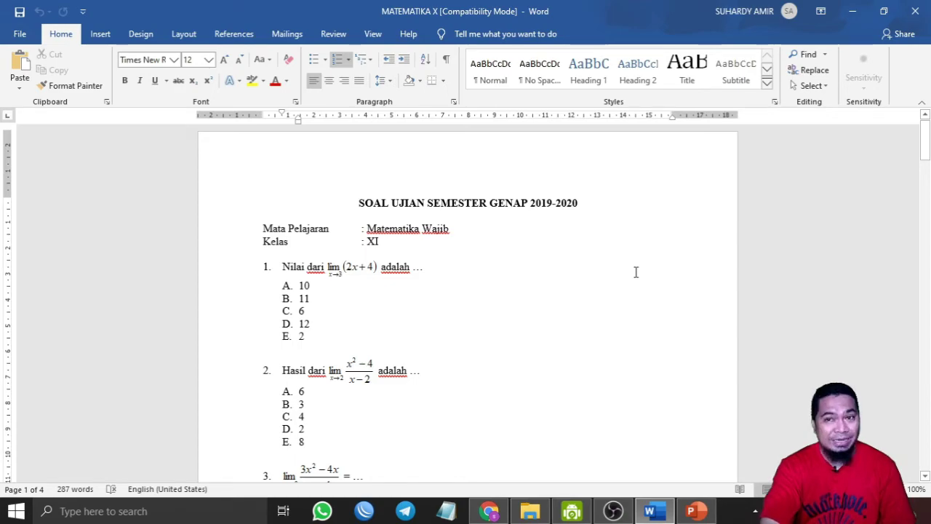
Step: Capture a screenshot area around question 1 with its answer options A to E and open the save dialog for it
key("Print")
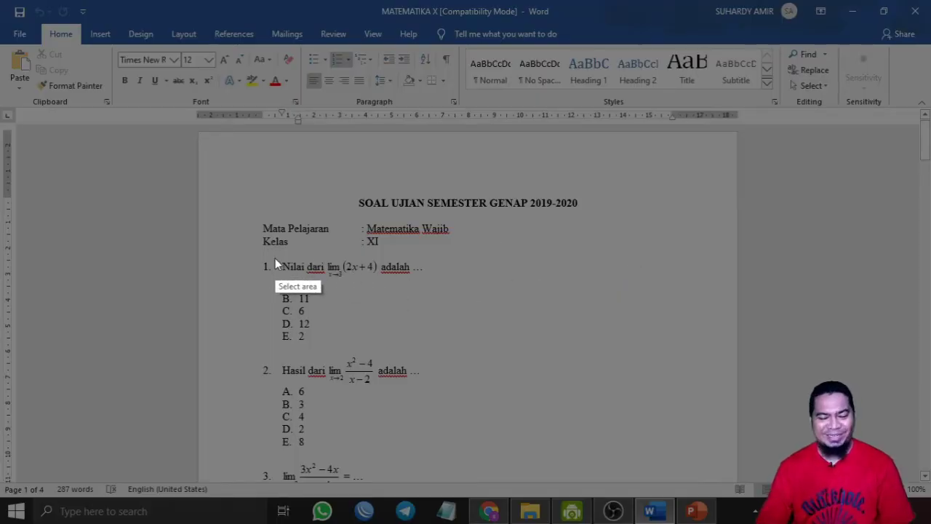
left_click_drag(276, 255, 450, 347)
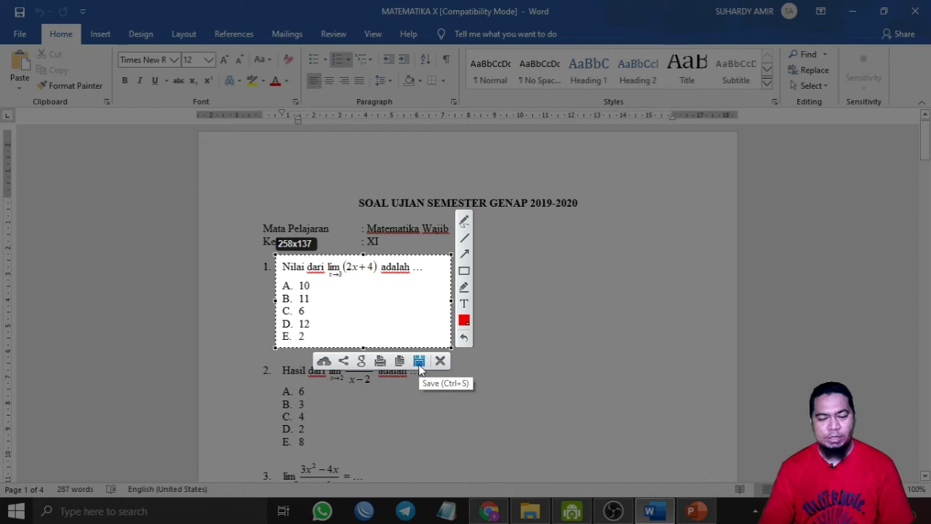
left_click(419, 361)
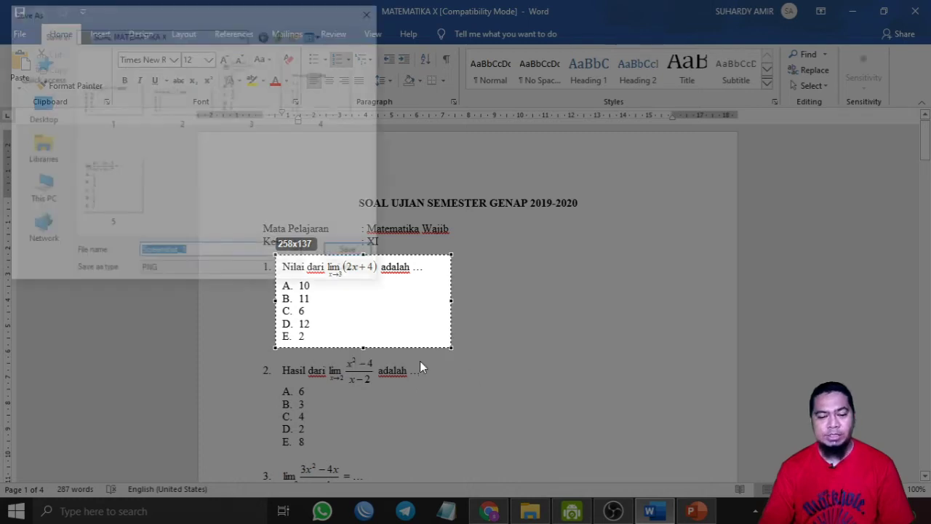
Step: Create a folder named "SOAL MATEMATIK X" in Pictures and save the question 1 screenshot there as PNG file "1"
left_click(281, 34)
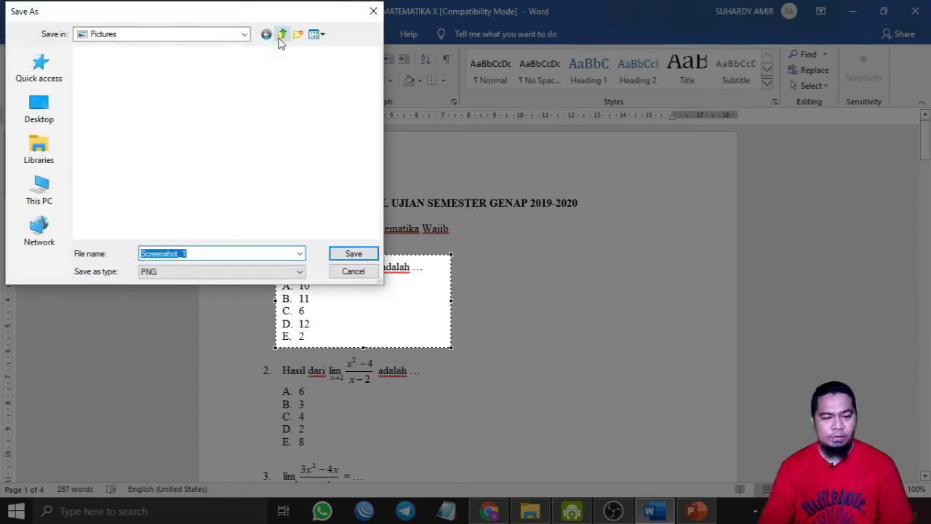
left_click(298, 34)
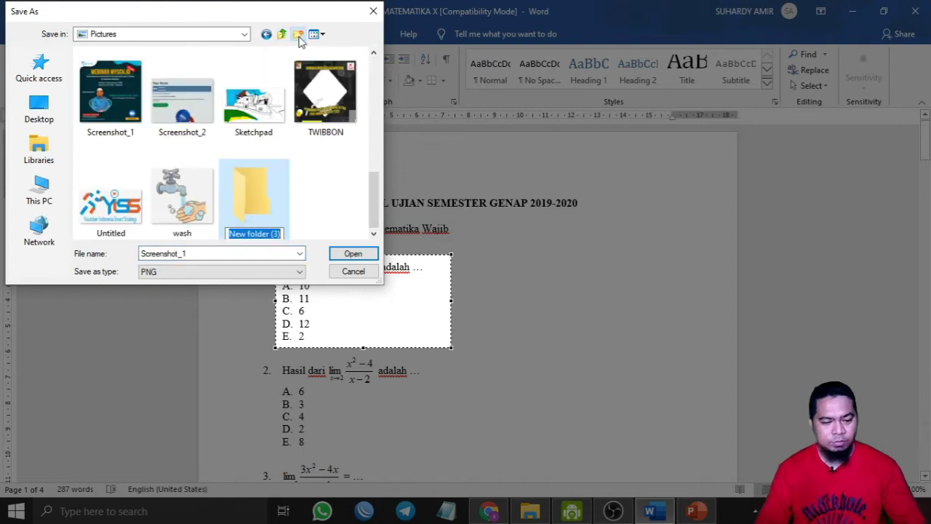
type("SOAL MATEMATIKA X")
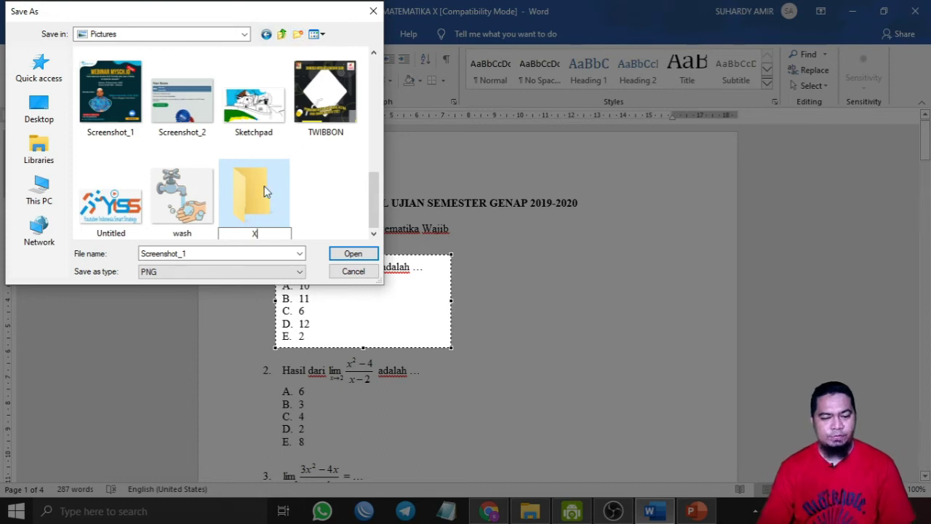
double_click(265, 192)
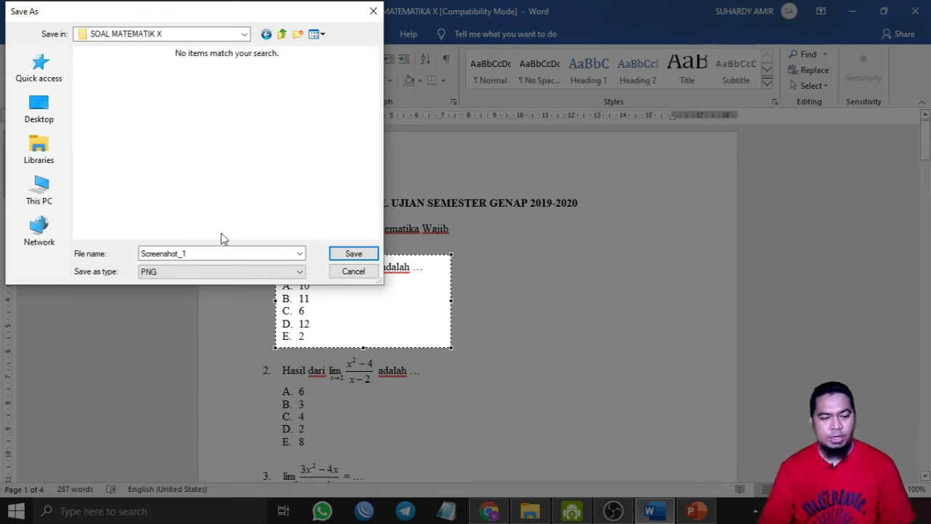
double_click(231, 256)
type("1")
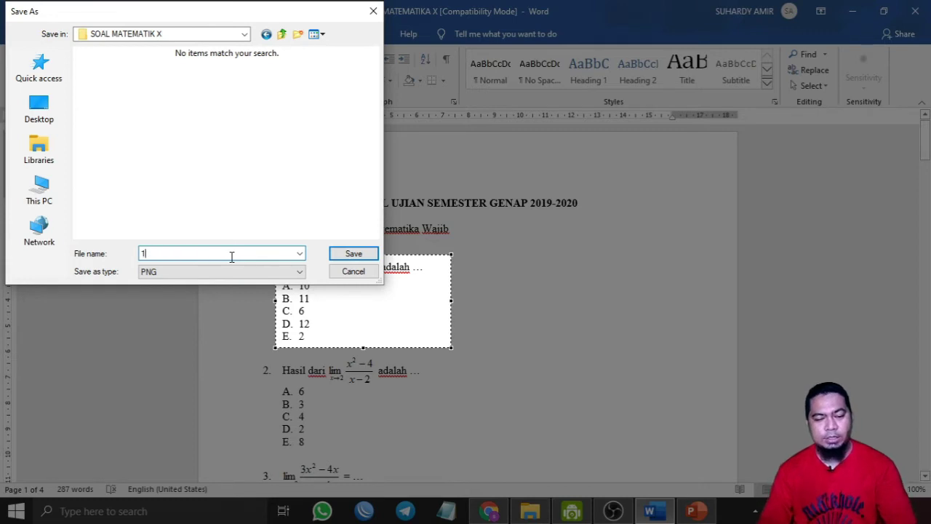
left_click(349, 256)
Step: Capture question 2 with its answer options and save the screenshot as "2" in the SOAL MATEMATIK X folder
scroll(590, 342, "down", 3)
key("Print")
left_click_drag(275, 258, 464, 359)
left_click(437, 374)
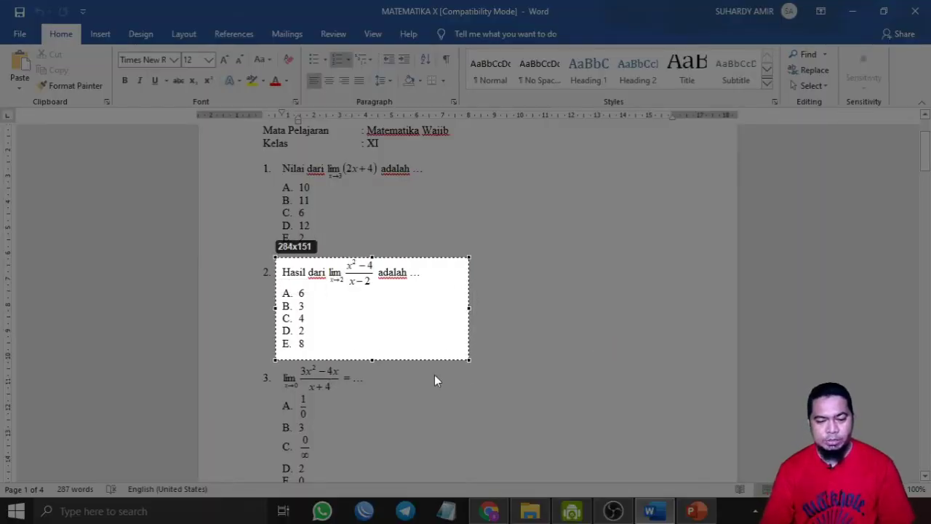
type("2")
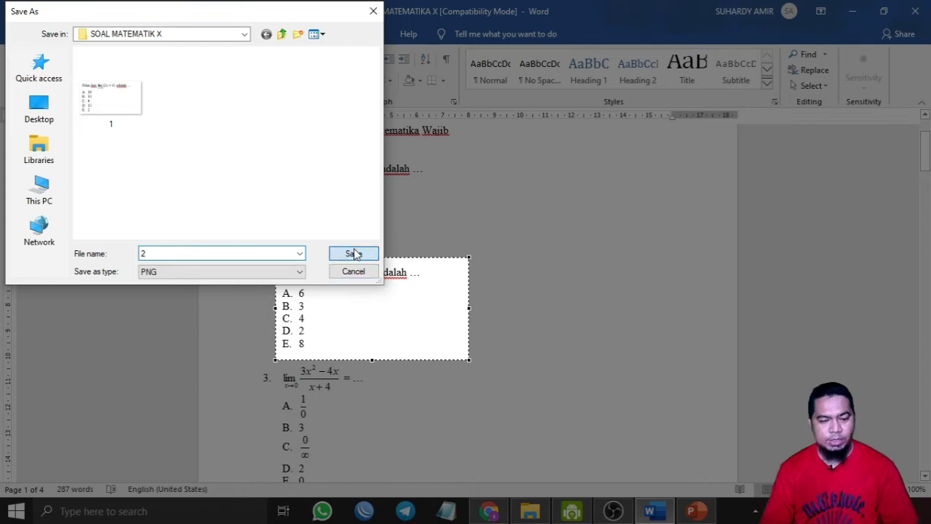
left_click(354, 254)
Step: Capture question 3 with its answer options and save the screenshot as "3" in the same folder
scroll(474, 349, "down", 3)
key("Print")
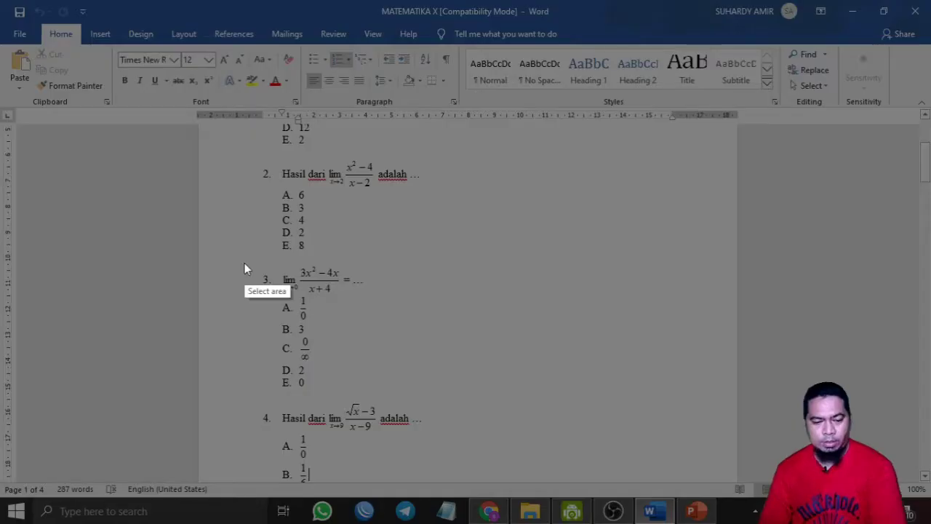
left_click_drag(268, 261, 467, 396)
left_click(435, 409)
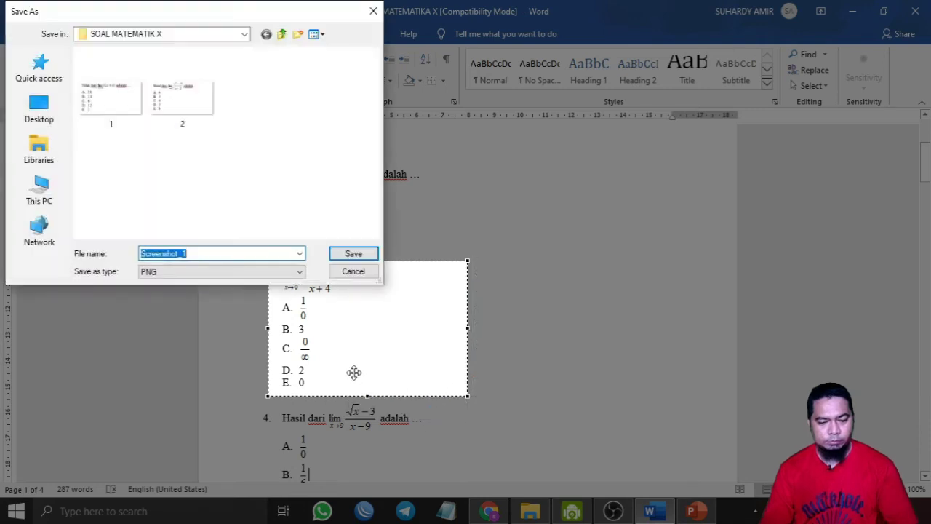
type("3")
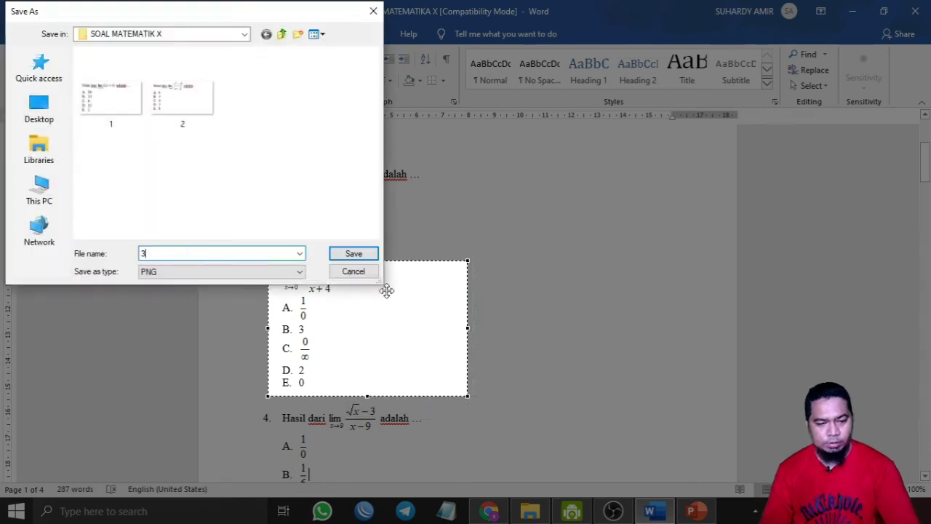
left_click(354, 253)
Step: Capture question 4 with its answer options and save the screenshot as "4" in the same folder
scroll(455, 396, "down", 3)
scroll(452, 389, "down", 1)
key("Print")
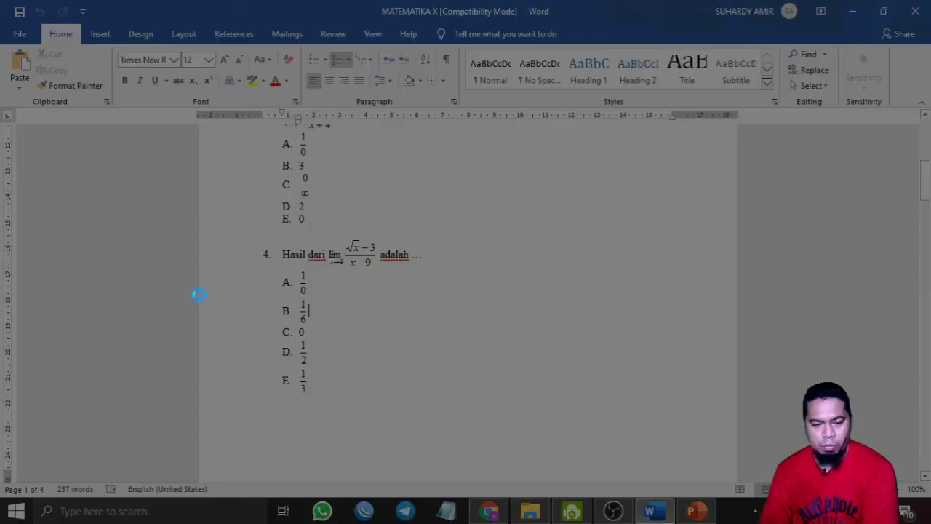
left_click_drag(270, 236, 480, 401)
left_click(443, 416)
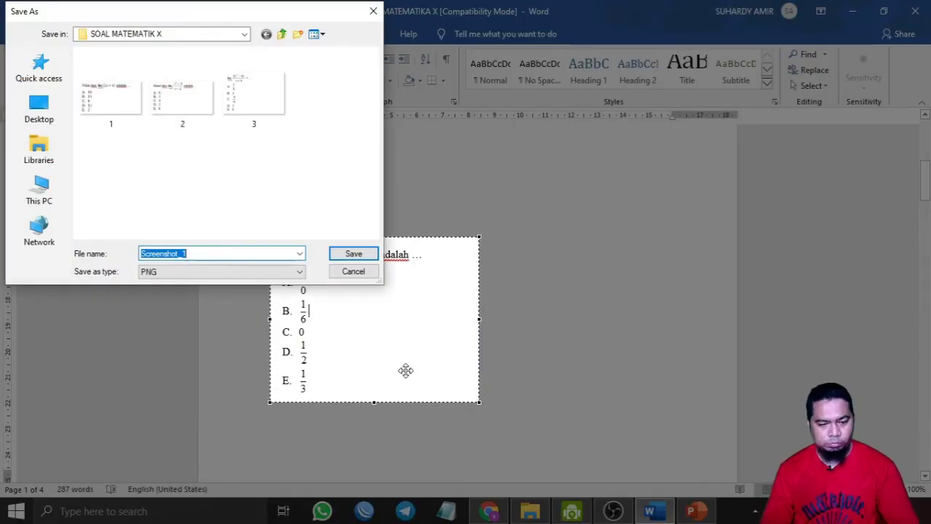
type("4")
left_click(353, 254)
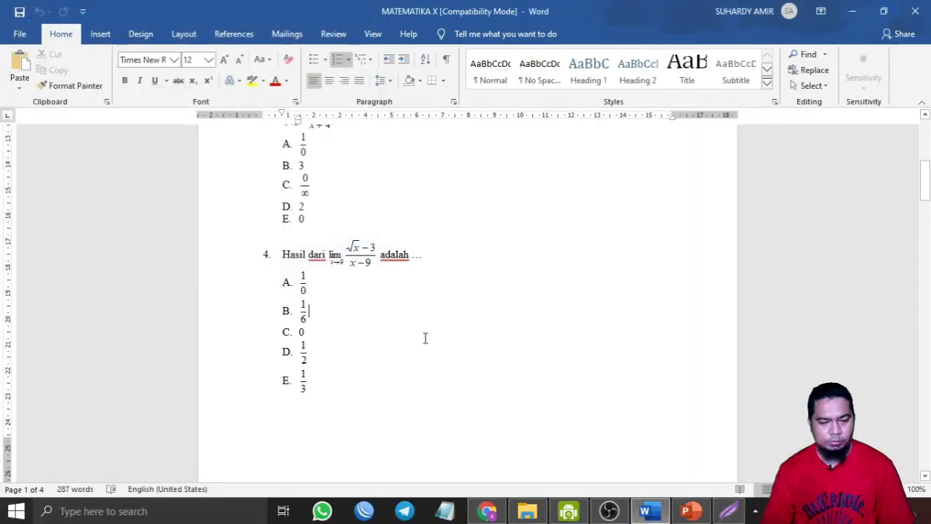
Step: Capture question 5 with its answer options, save the screenshot as "5", and switch back to the quiz form in Chrome
scroll(437, 334, "down", 8)
scroll(450, 362, "down", 2)
key("Print")
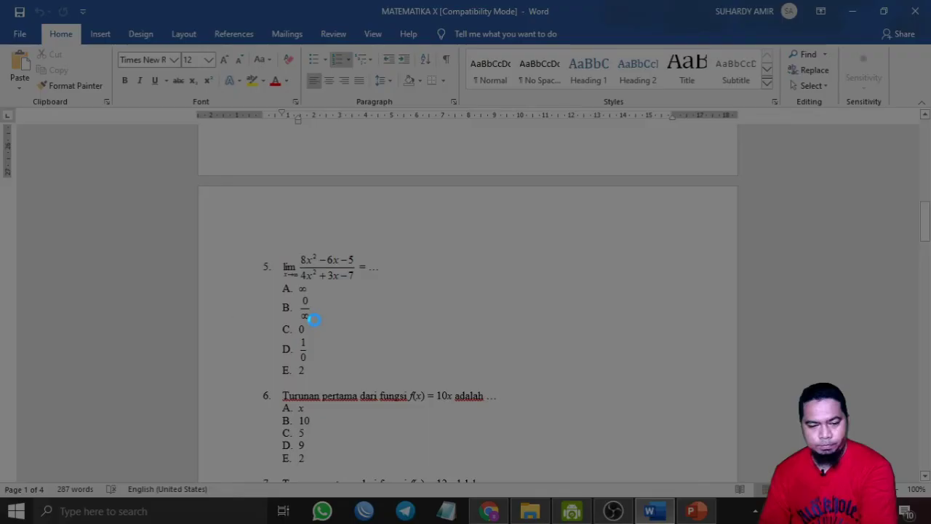
left_click_drag(276, 244, 448, 383)
left_click(415, 396)
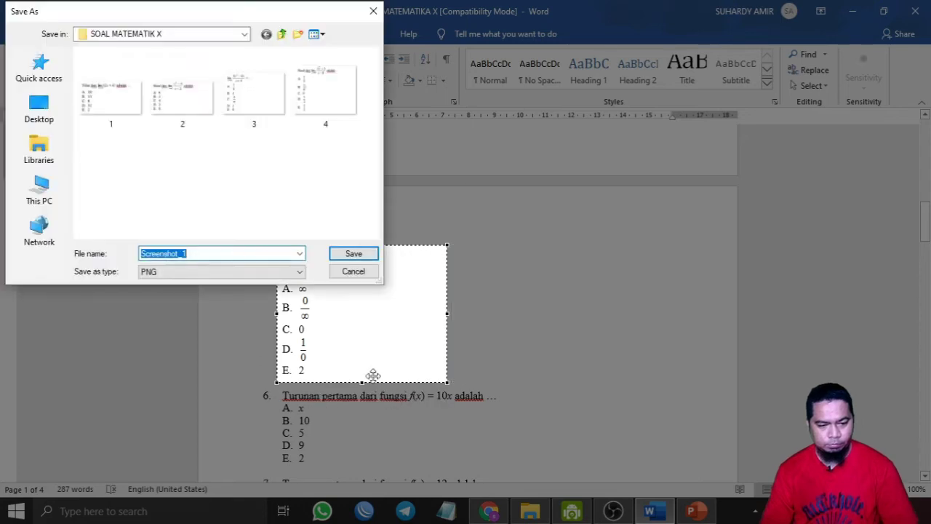
type("5")
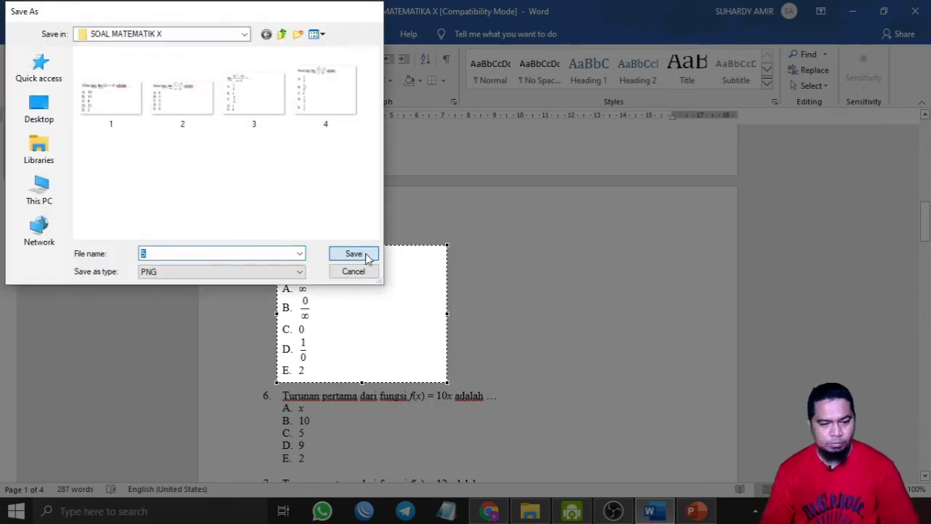
left_click(355, 253)
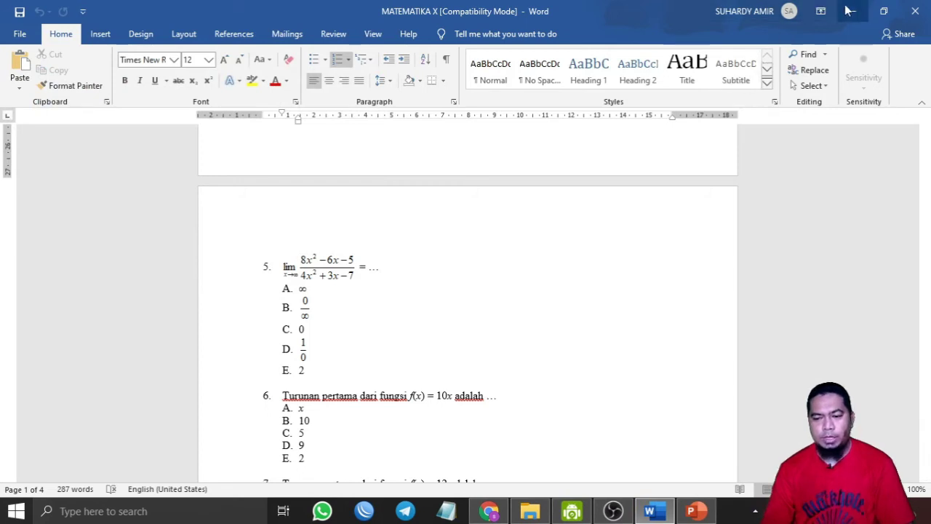
key("alt+Tab")
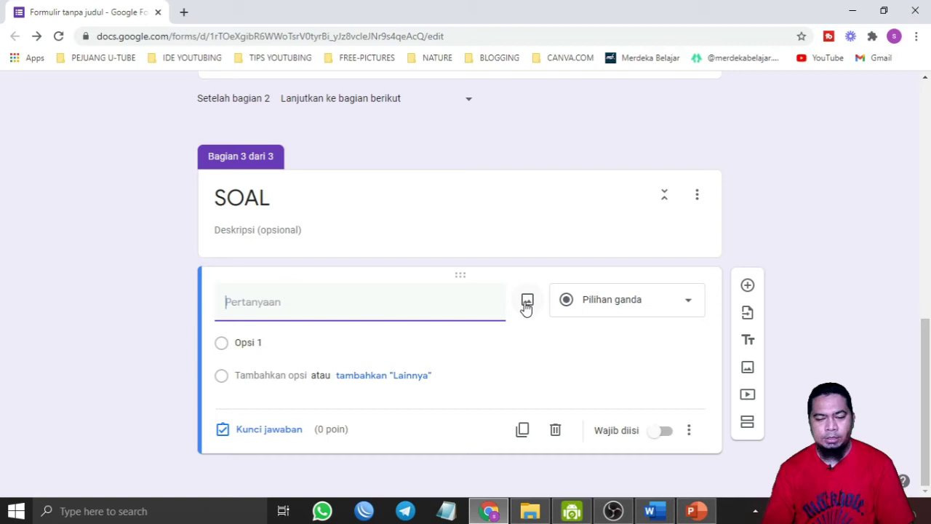
Step: Insert the uploaded screenshot "1" from the SOAL MATEMATIKA X folder in Pictures as the image of the first SOAL question
left_click(526, 302)
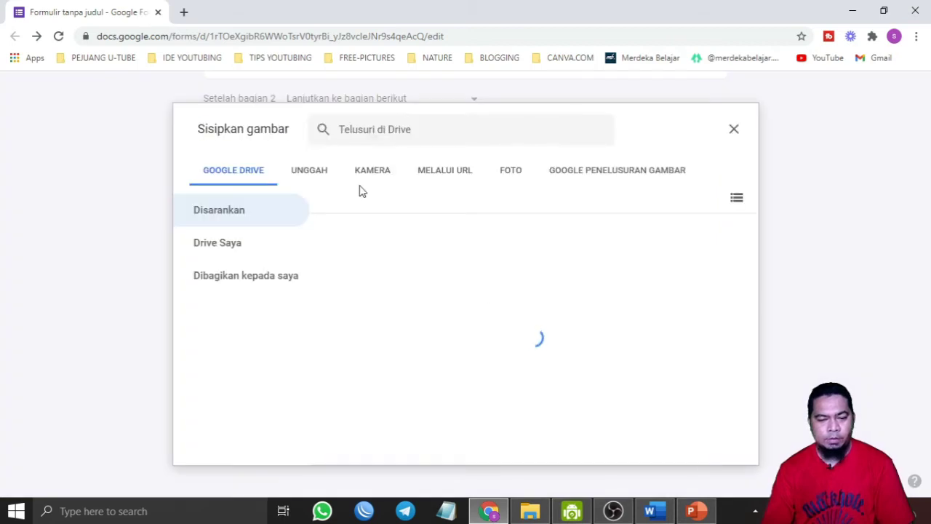
left_click(309, 170)
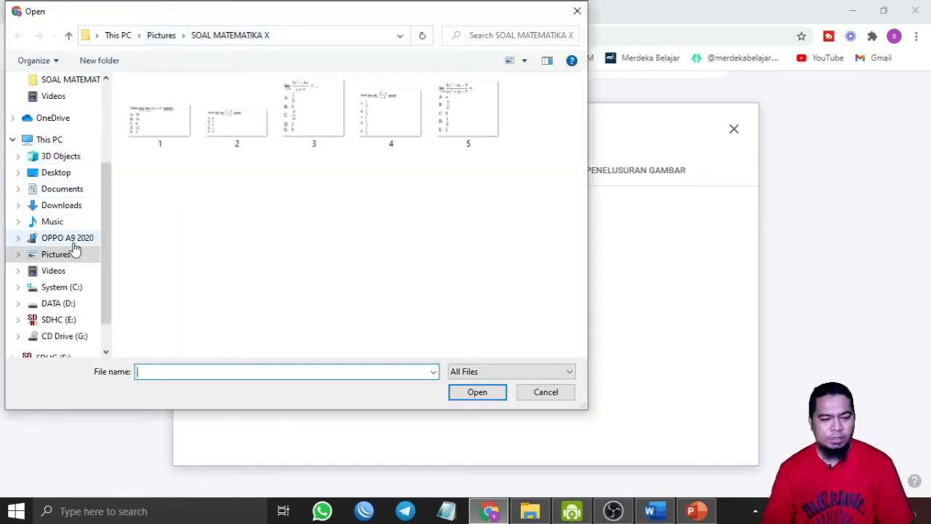
left_click(169, 37)
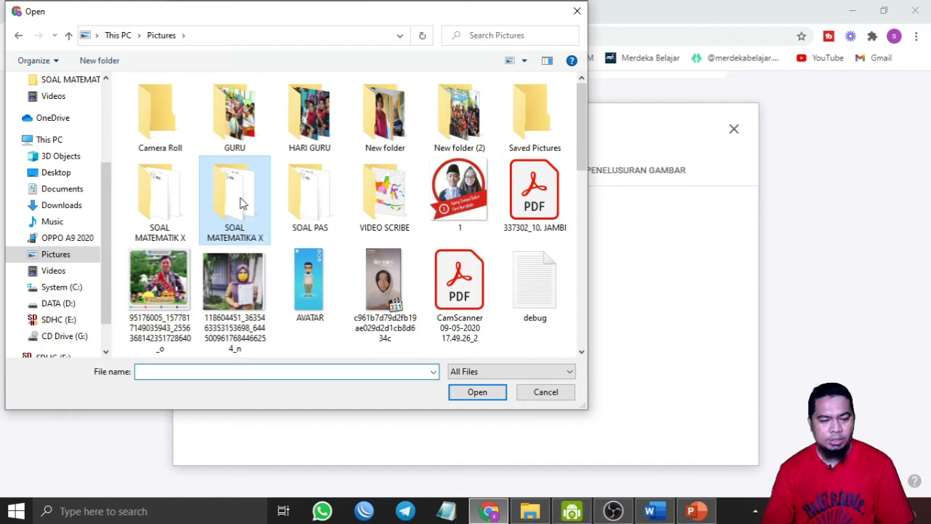
double_click(239, 200)
left_click(143, 135)
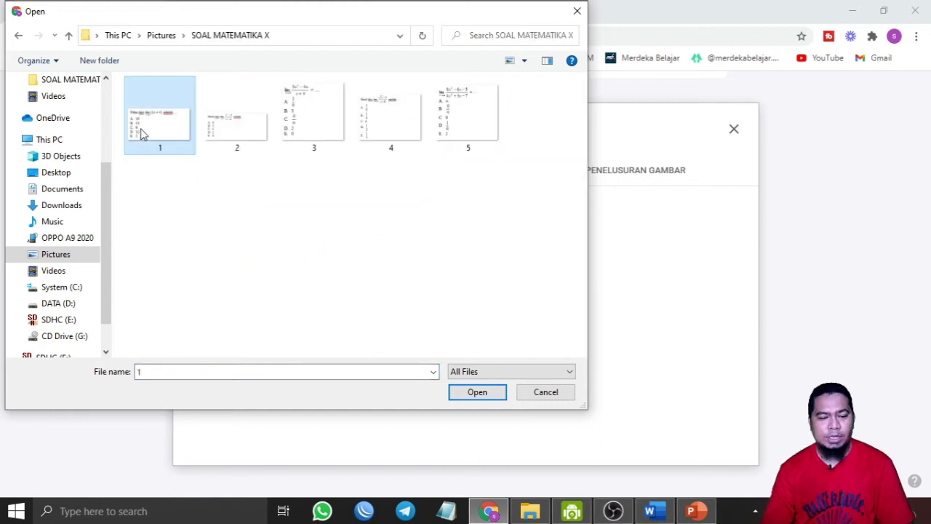
left_click(477, 397)
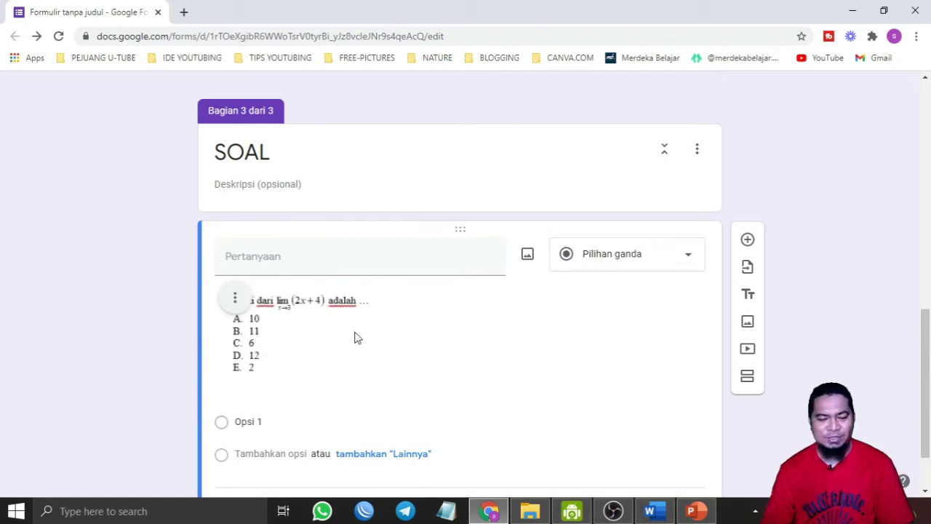
Step: Change the first SOAL question's type from multiple choice to Drop-down
scroll(449, 347, "down", 1)
left_click(299, 347)
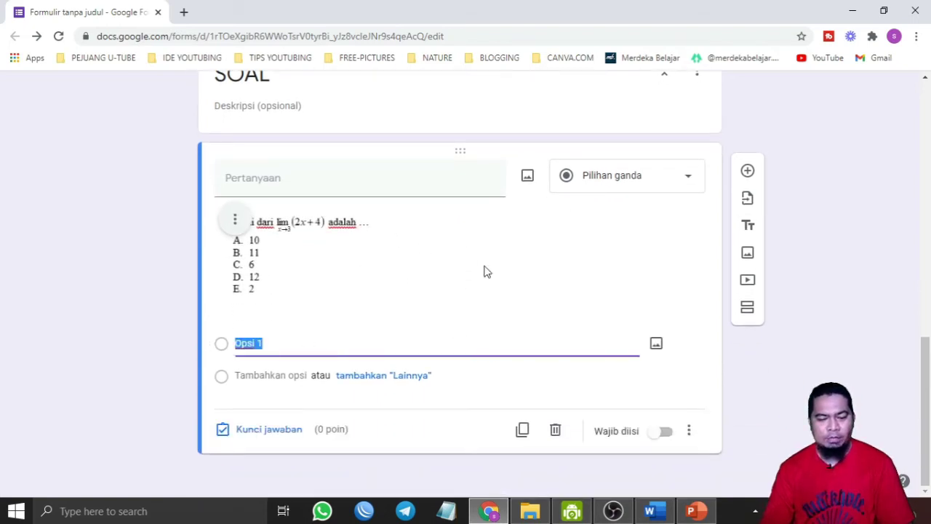
left_click(661, 183)
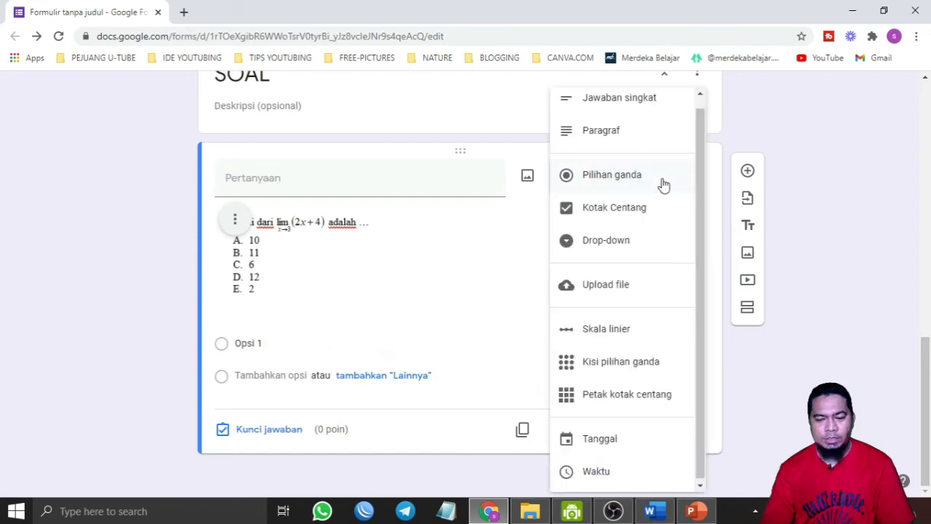
left_click(608, 242)
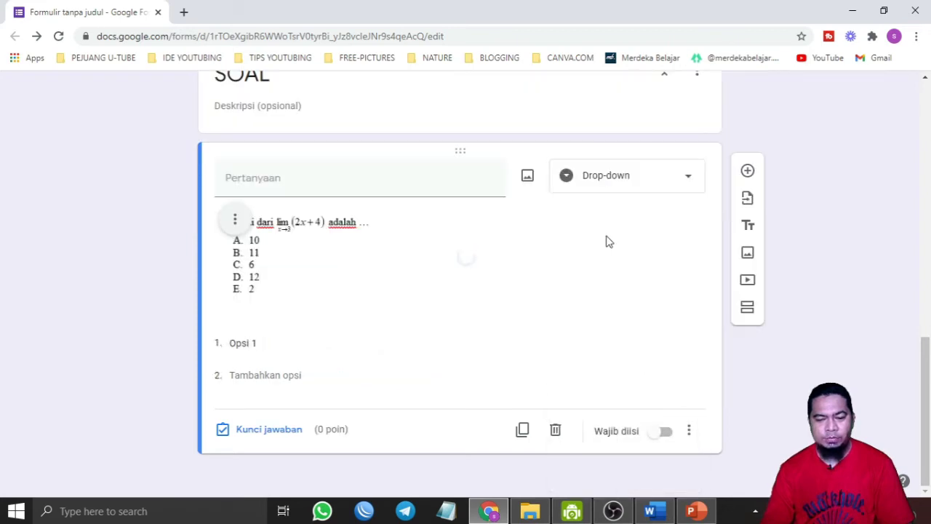
Step: Enter the five drop-down options A, B, C, D and E for the first SOAL question
left_click(262, 344)
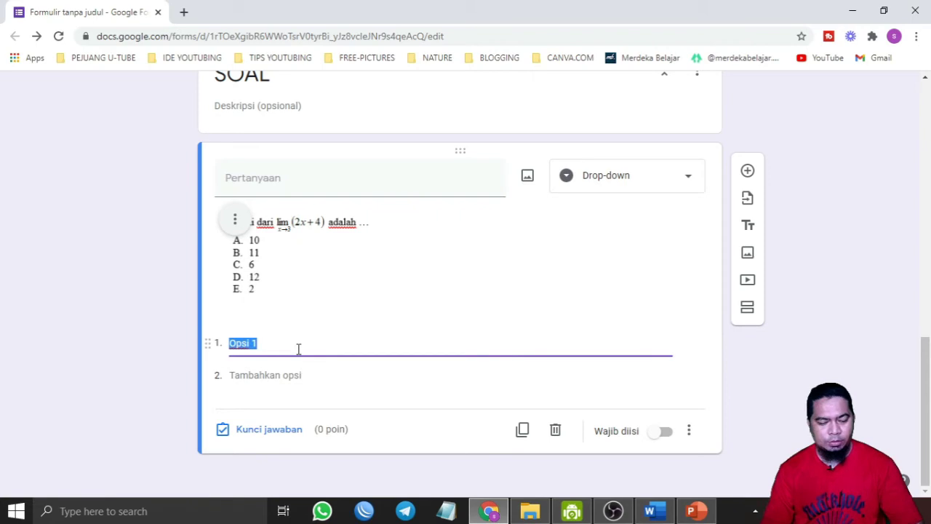
type("A")
left_click(271, 376)
type("B")
left_click(270, 406)
type("C")
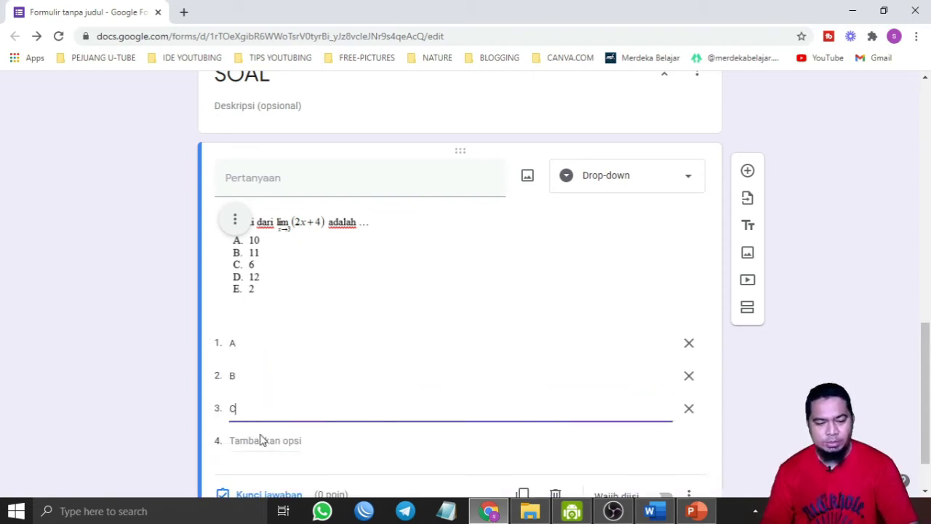
left_click(264, 441)
type("D")
left_click(267, 475)
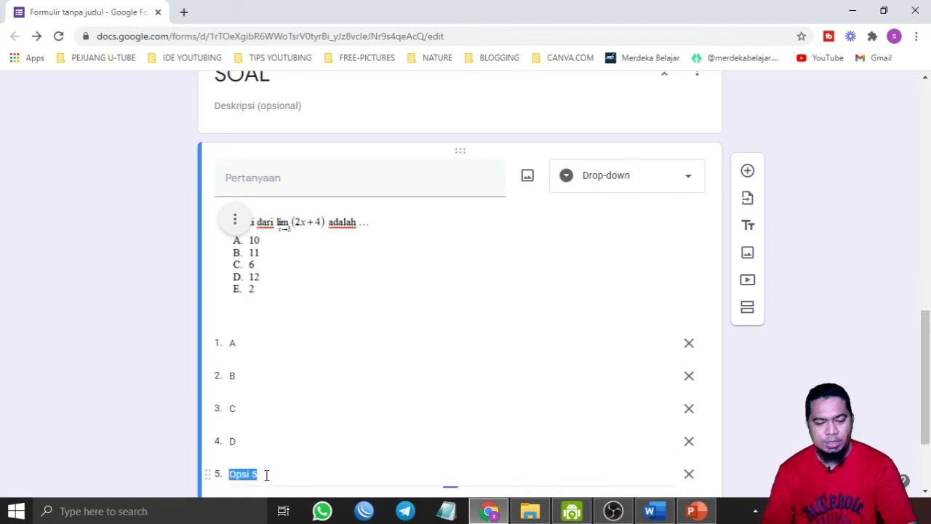
type("E")
Step: Set the first question's answer key to 20 points with option A as the correct answer
scroll(399, 370, "down", 2)
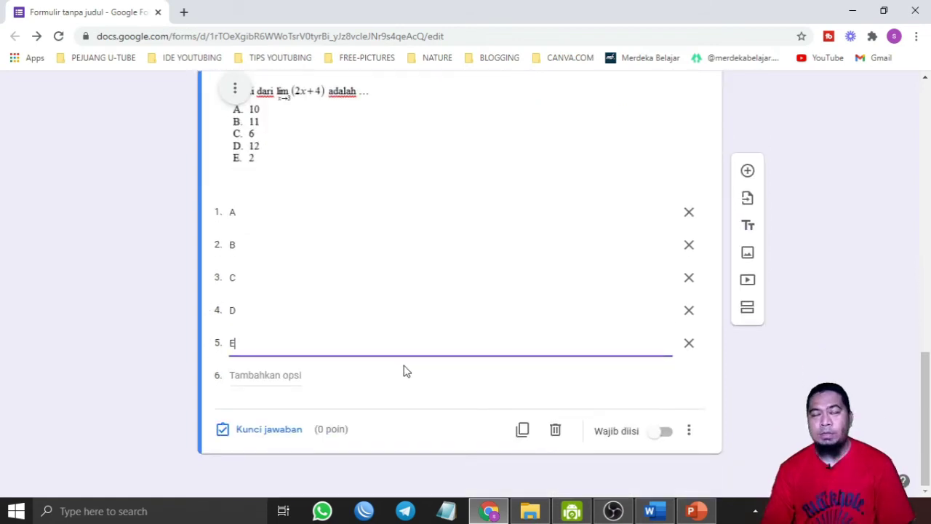
left_click(294, 433)
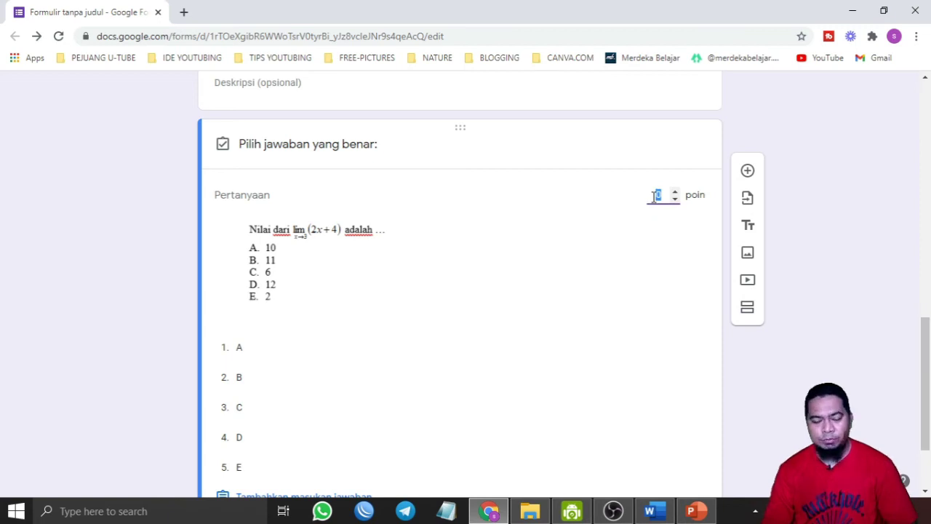
type("20")
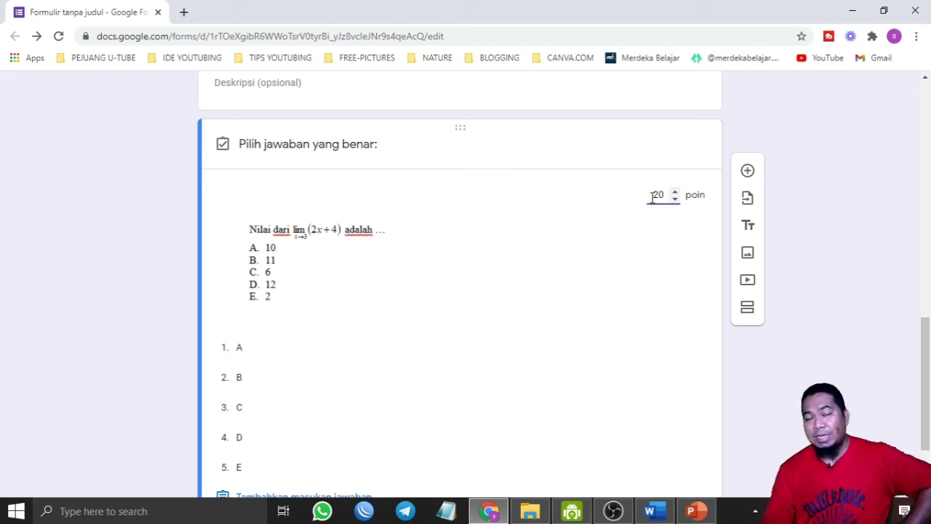
scroll(605, 327, "down", 2)
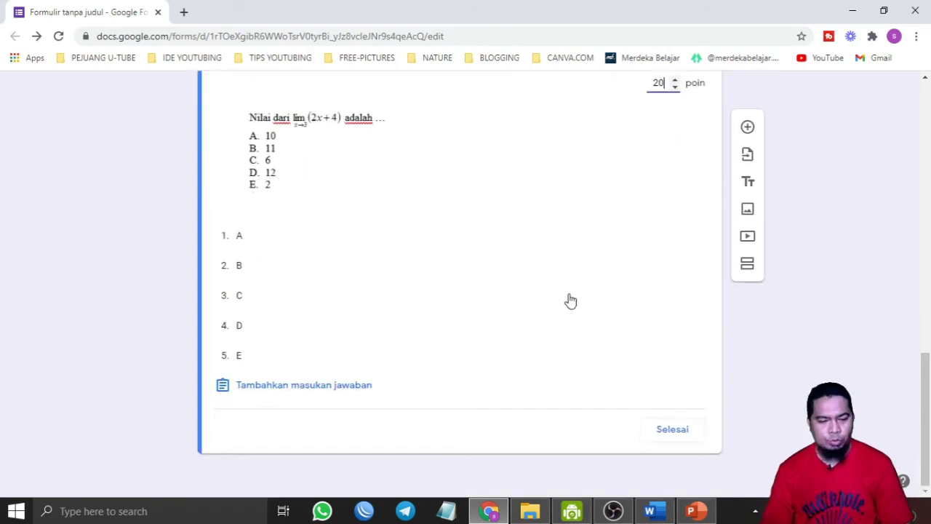
left_click(255, 240)
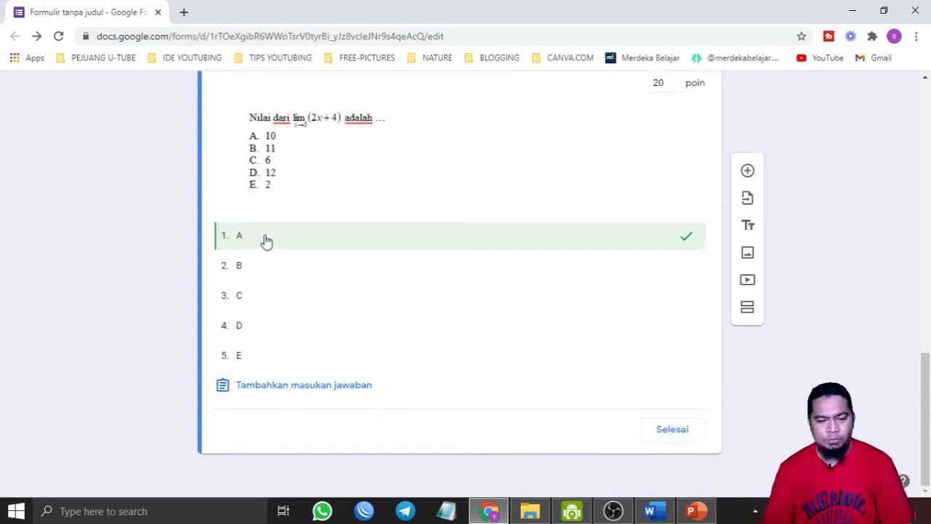
left_click(672, 430)
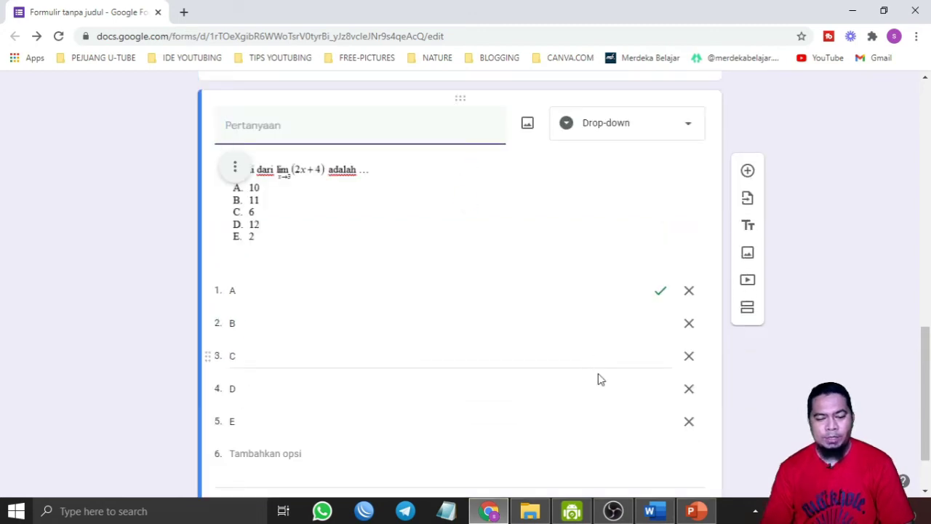
Step: Duplicate the completed first SOAL question to create the second one
scroll(601, 379, "down", 1)
scroll(470, 329, "up", 1)
scroll(480, 331, "down", 1)
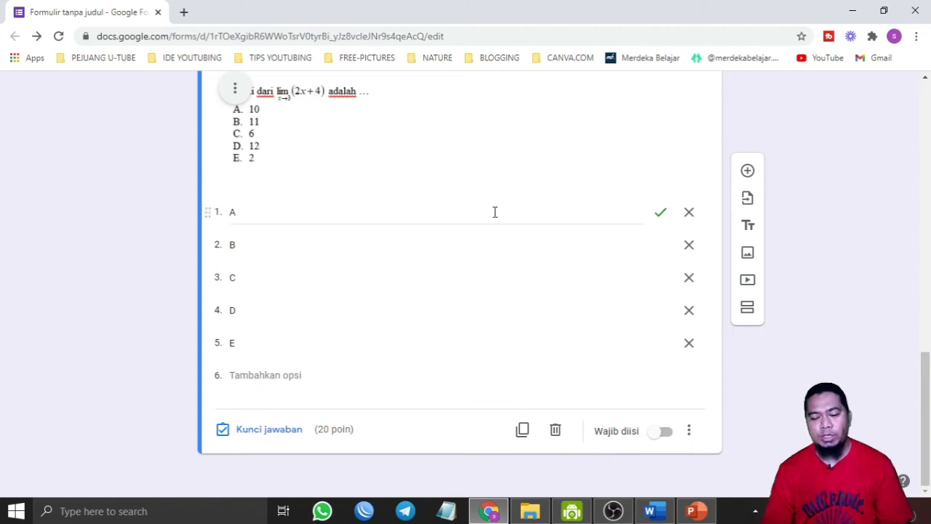
left_click(523, 431)
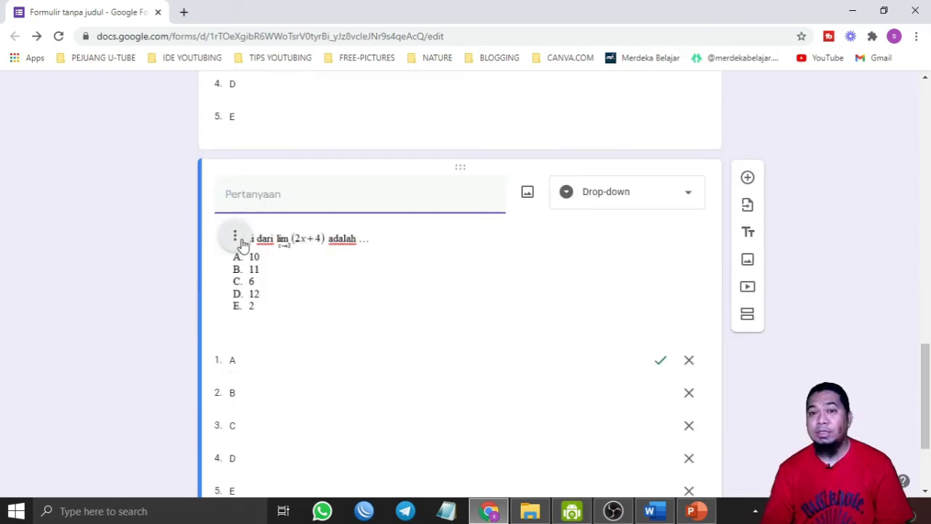
Step: Replace the duplicated question's image with the uploaded screenshot "2" from the SOAL MATEMATIKA X folder
left_click(241, 238)
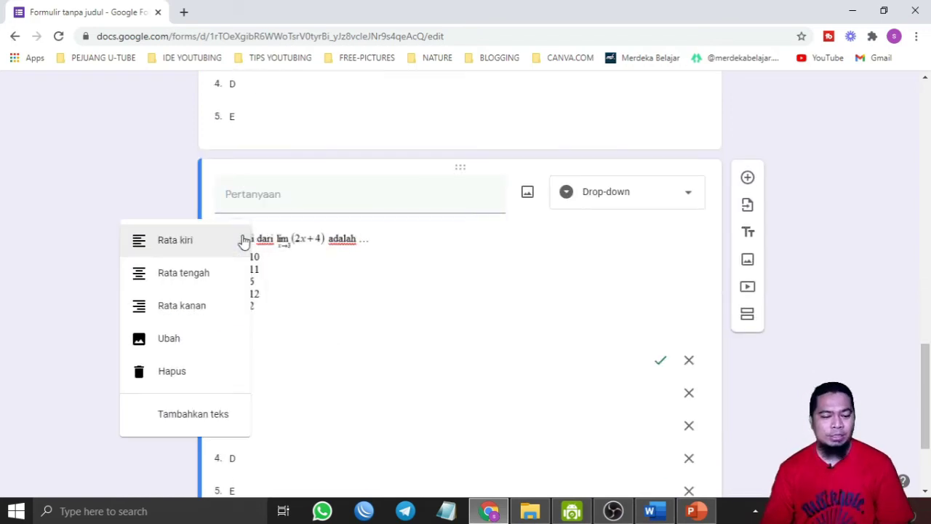
left_click(255, 258)
left_click(234, 238)
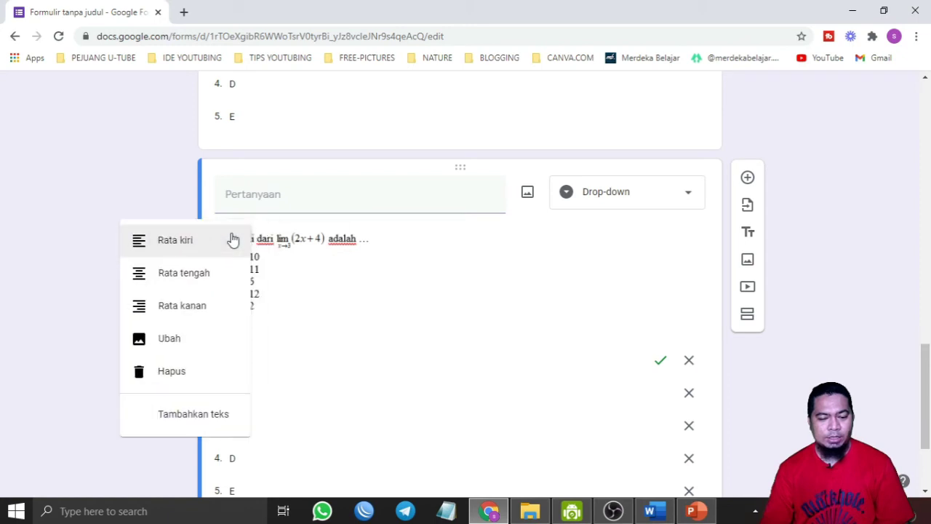
left_click(193, 345)
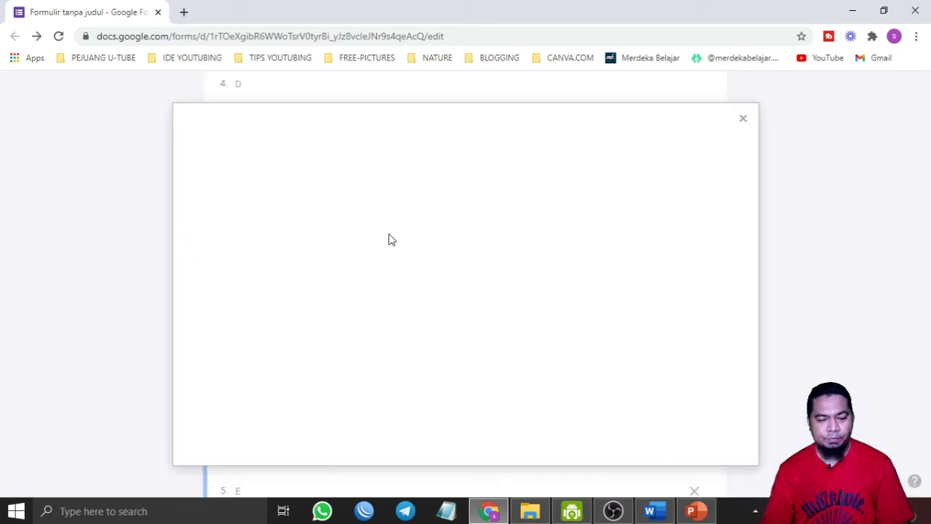
left_click(323, 179)
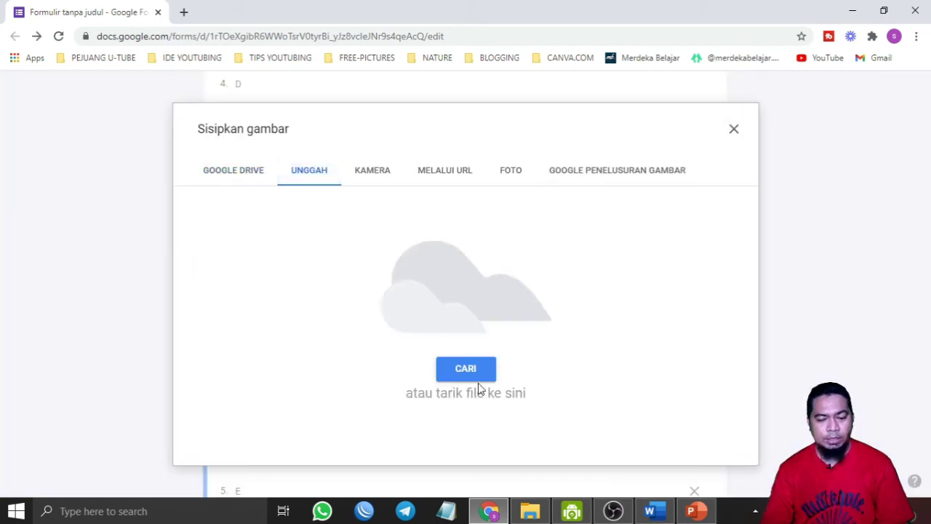
left_click(463, 366)
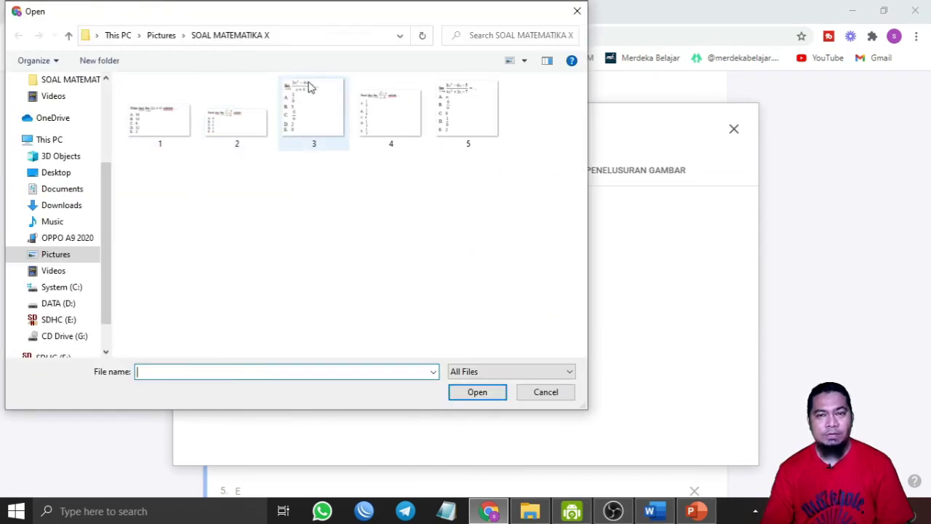
left_click(248, 110)
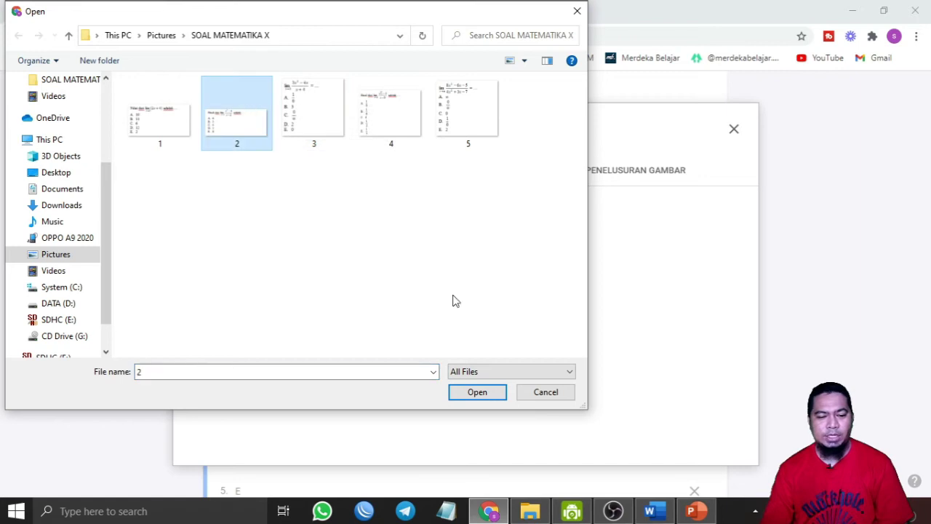
left_click(489, 393)
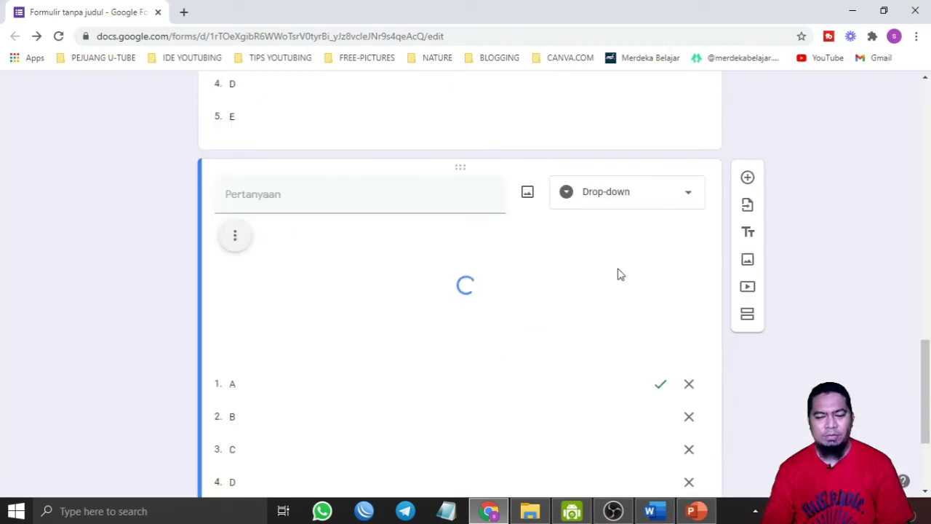
Step: Change the second question's answer key so that only option B is correct instead of A
scroll(619, 285, "down", 3)
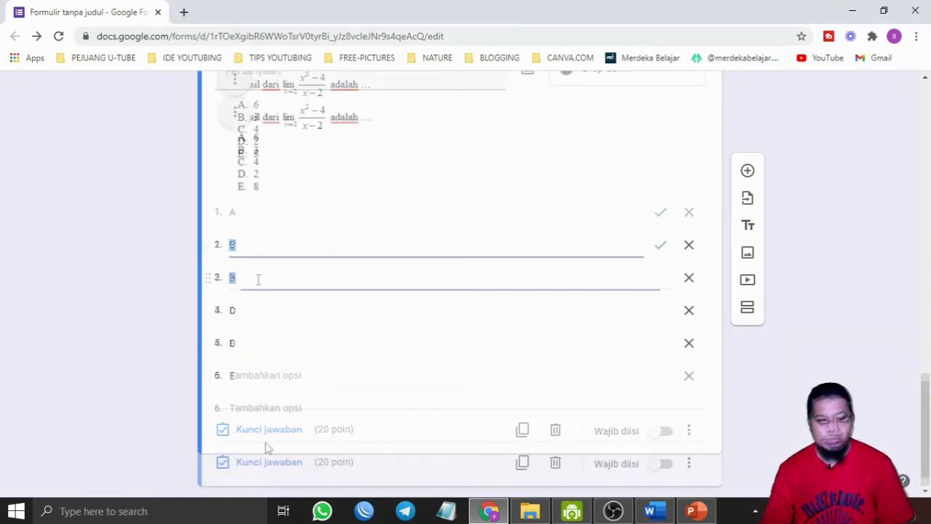
left_click(271, 463)
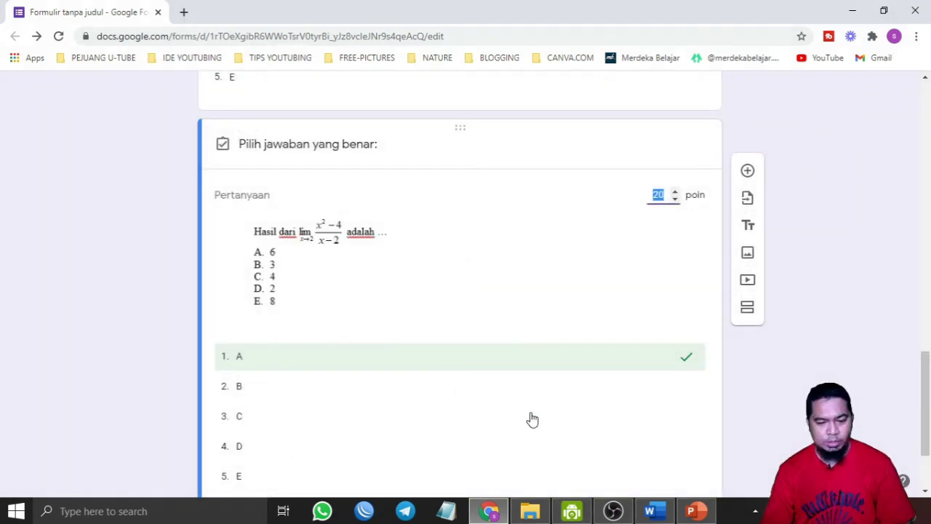
left_click(539, 389)
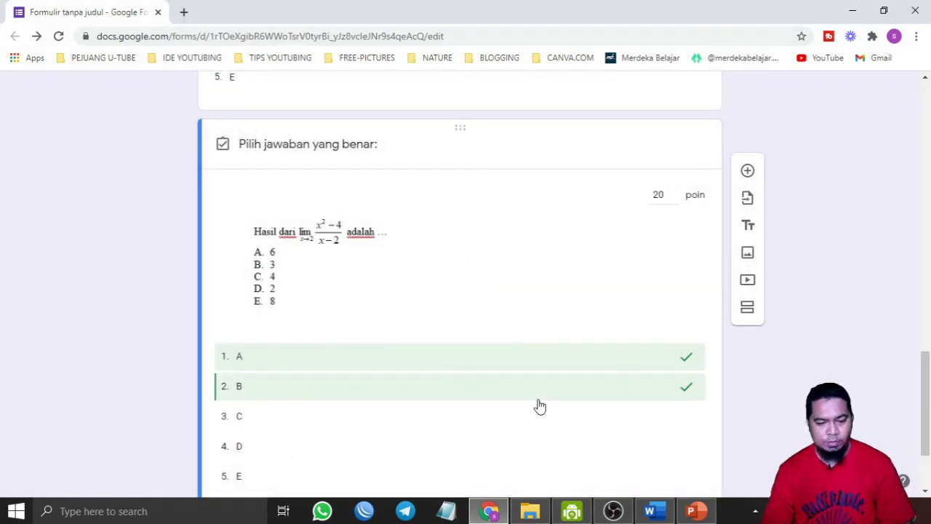
left_click(686, 359)
scroll(687, 364, "down", 2)
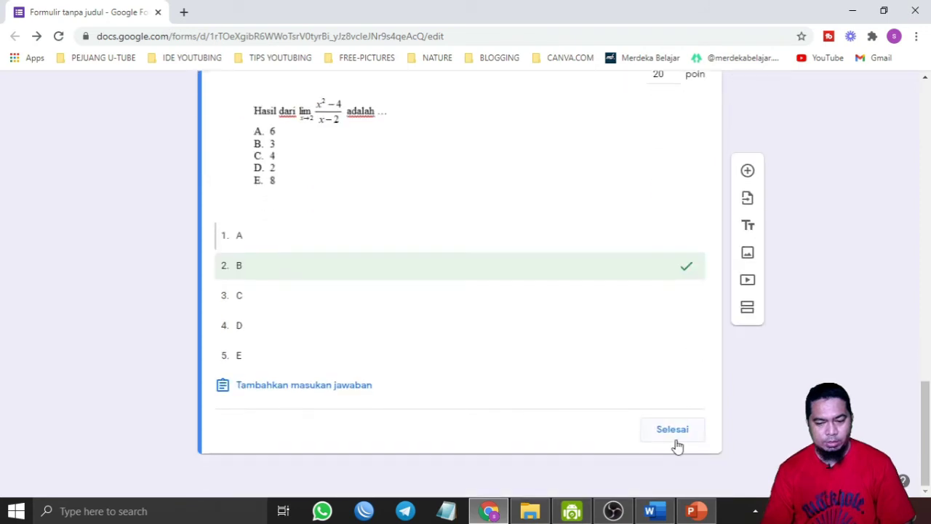
left_click(673, 430)
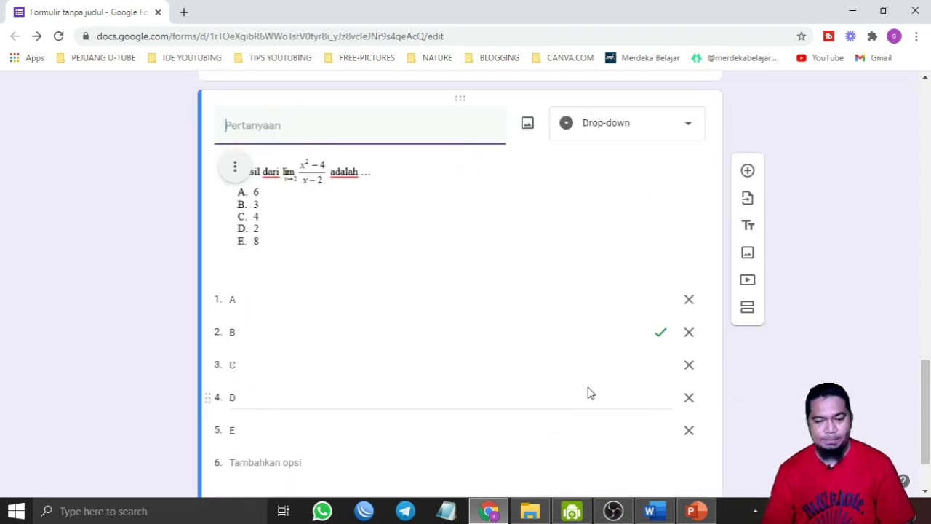
Step: Duplicate the second SOAL question and replace the copy's image with the uploaded screenshot "3" from the SOAL MATEMATIKA X folder
scroll(587, 392, "up", 8)
scroll(595, 384, "down", 10)
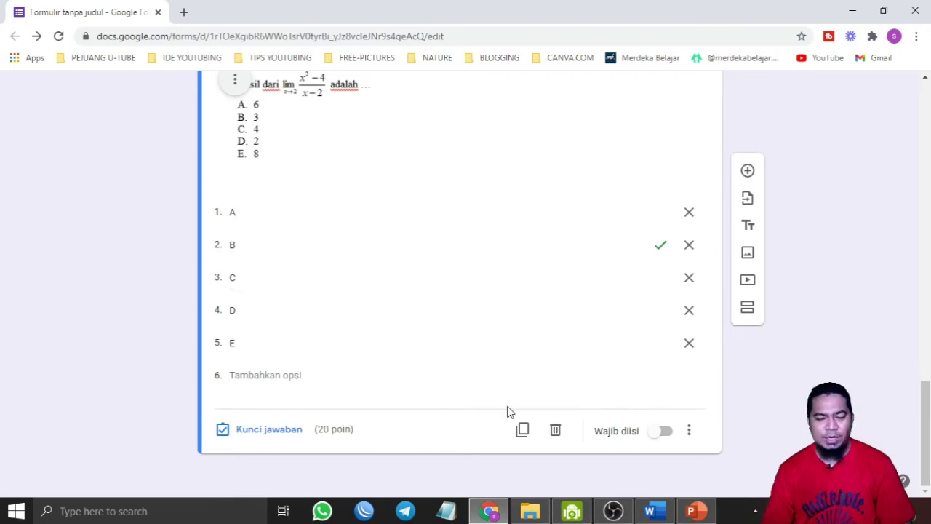
left_click(523, 430)
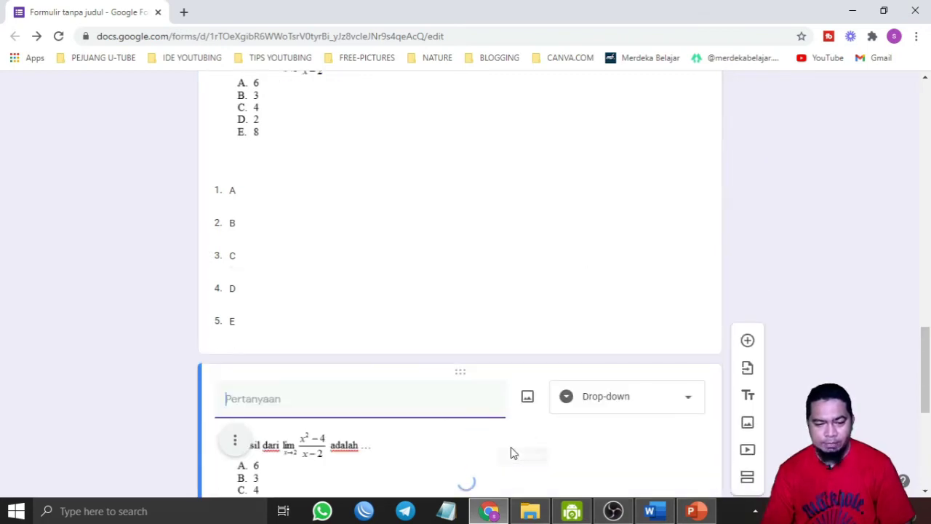
left_click(242, 235)
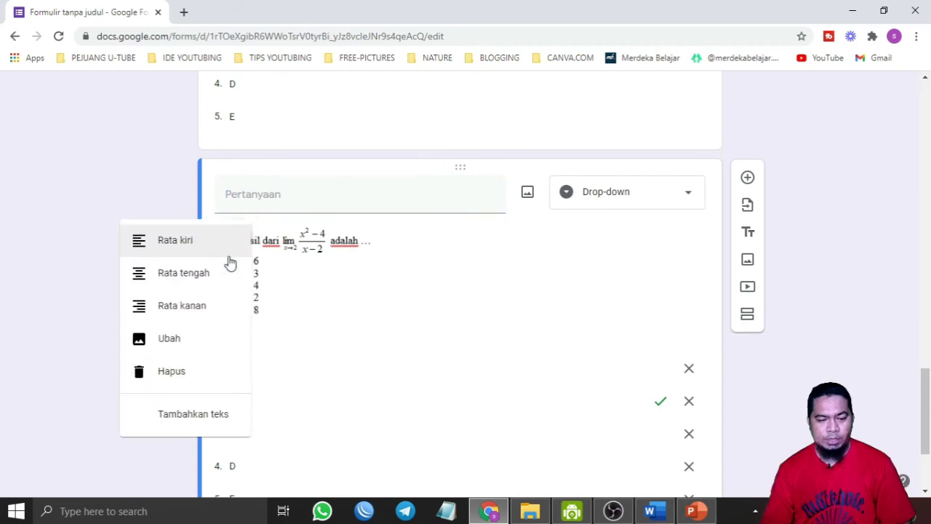
left_click(177, 342)
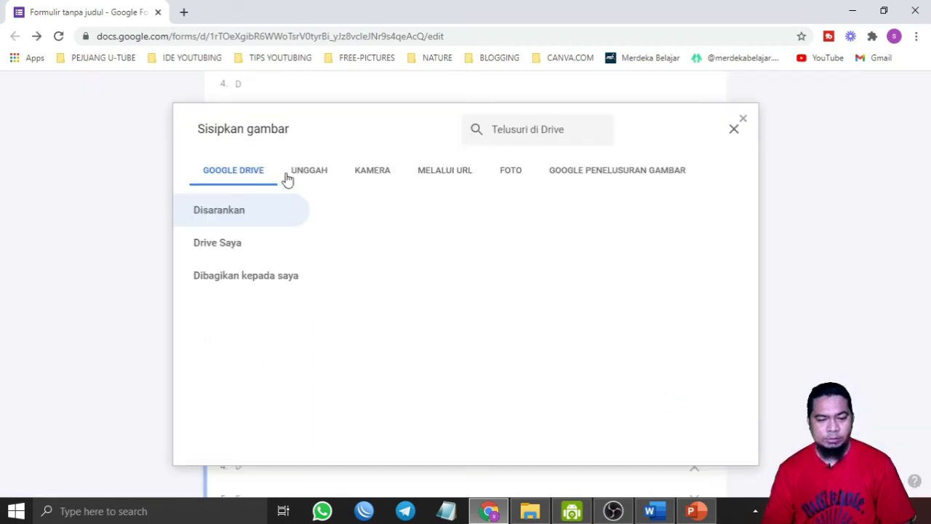
left_click(303, 176)
left_click(471, 367)
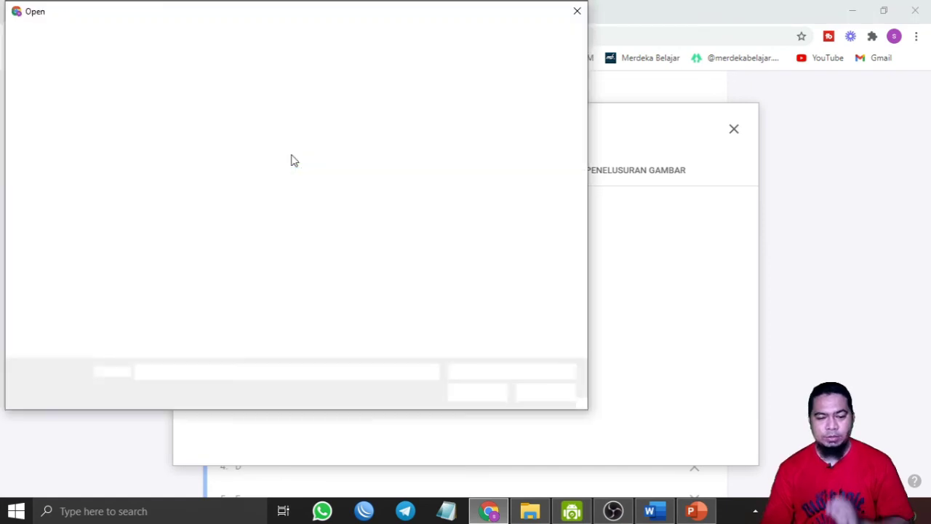
double_click(314, 137)
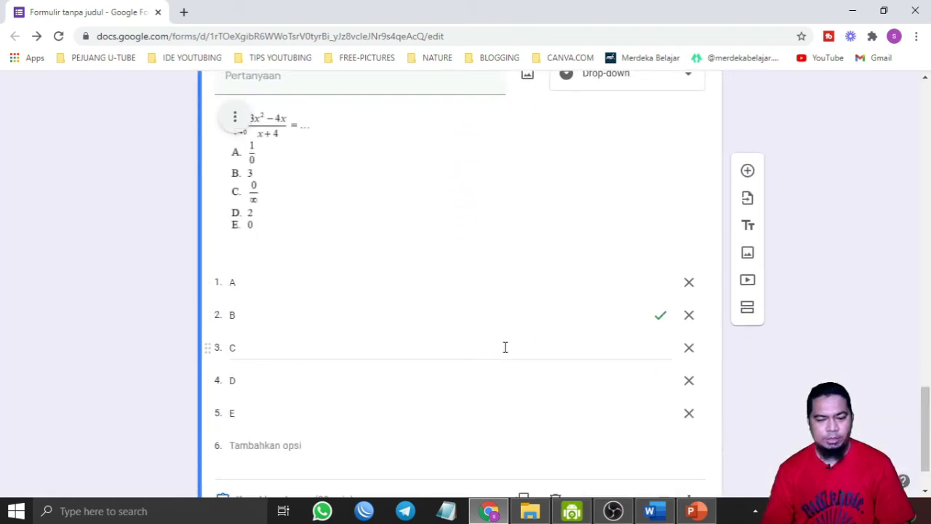
Step: Change the third question's answer key so that only option C is correct instead of B
scroll(505, 345, "down", 1)
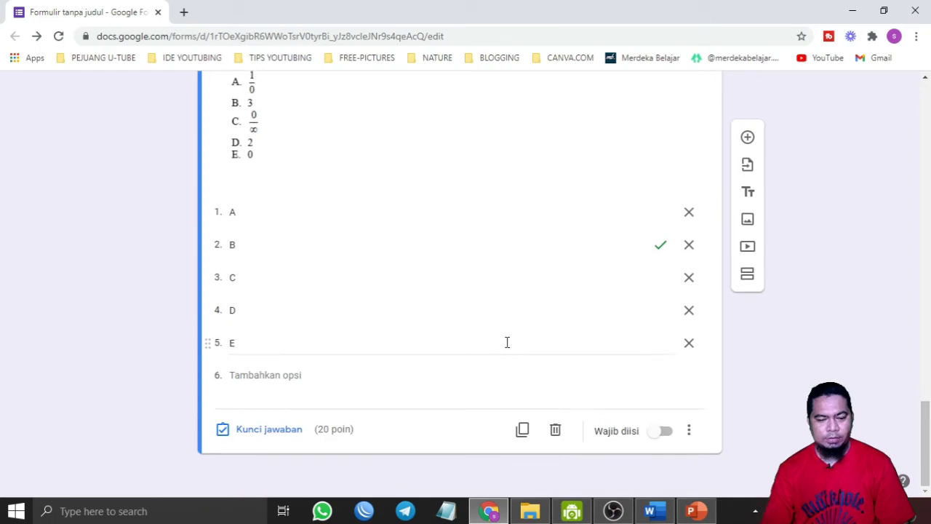
left_click(283, 432)
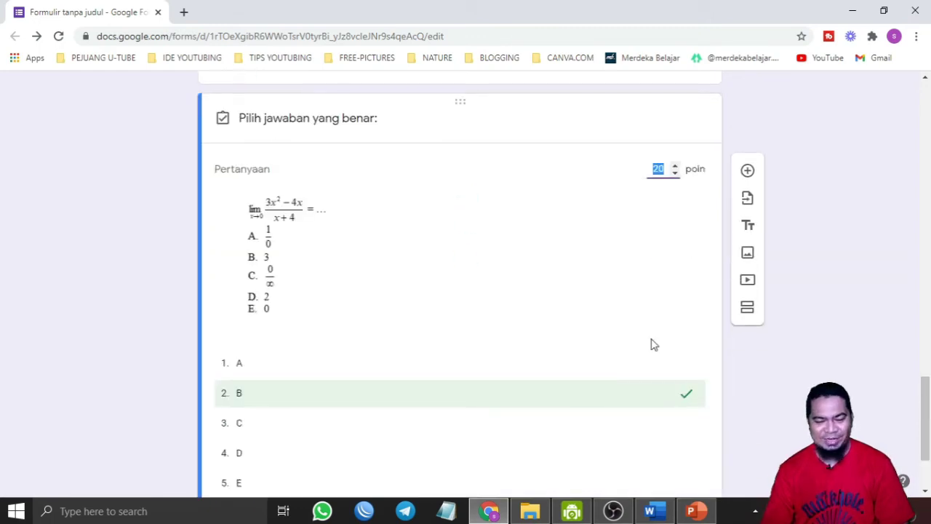
left_click(669, 426)
scroll(684, 408, "down", 1)
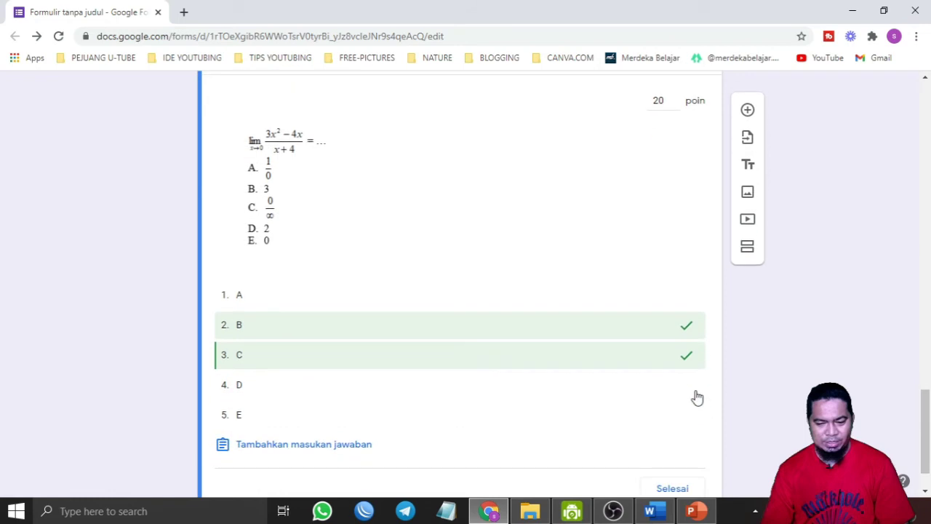
left_click(684, 327)
scroll(680, 407, "down", 1)
left_click(659, 436)
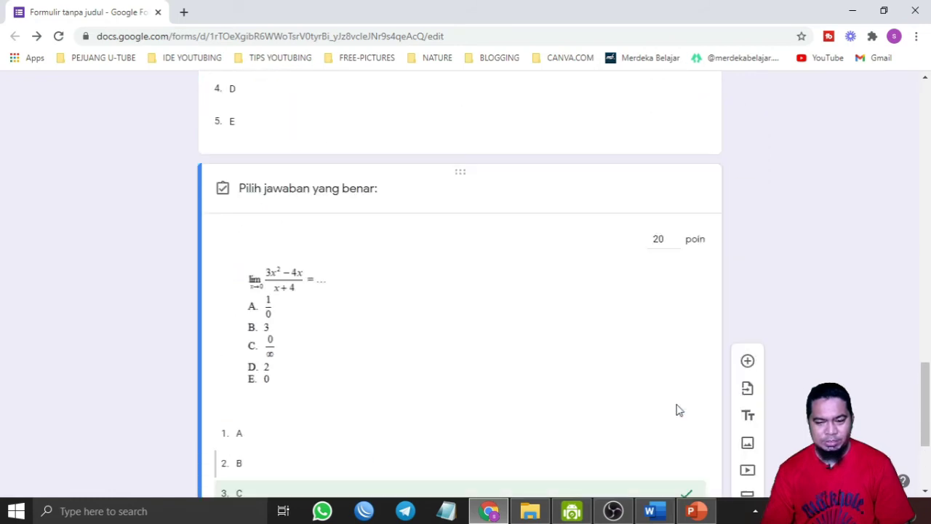
scroll(687, 466, "down", 3)
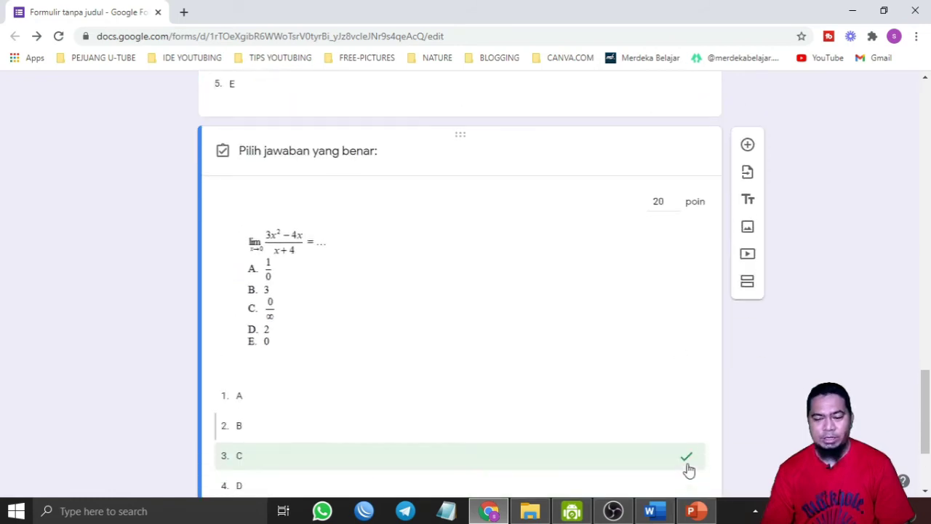
left_click(673, 435)
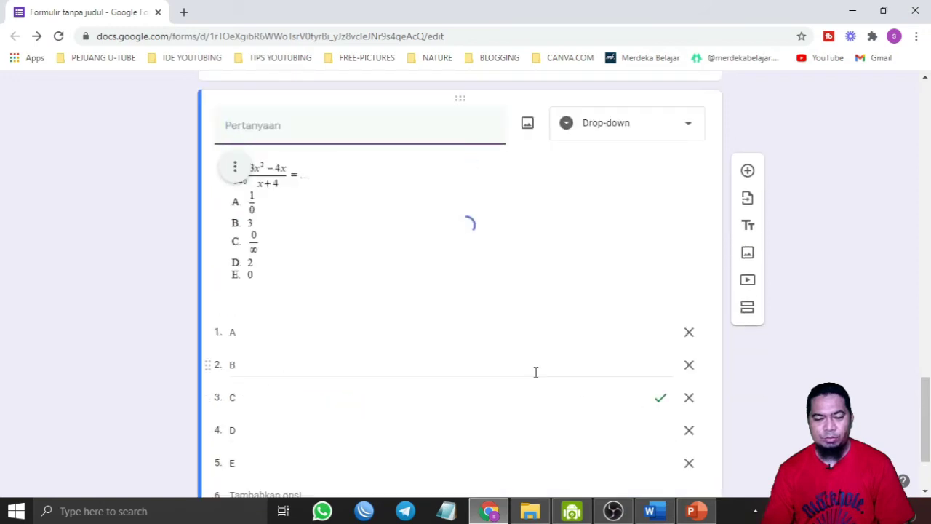
Step: Duplicate the third SOAL question and replace the copy's image with the uploaded screenshot "4" from the SOAL MATEMATIKA X folder
scroll(535, 375, "down", 2)
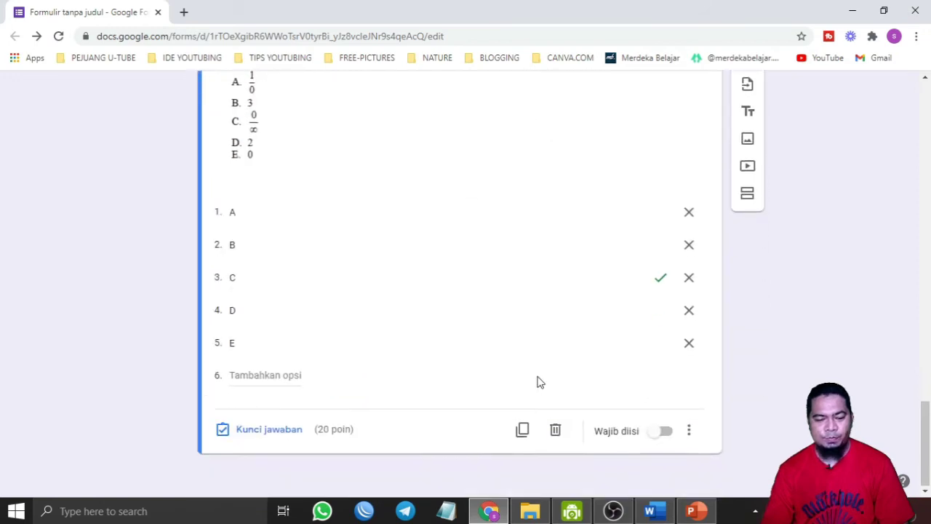
left_click(522, 429)
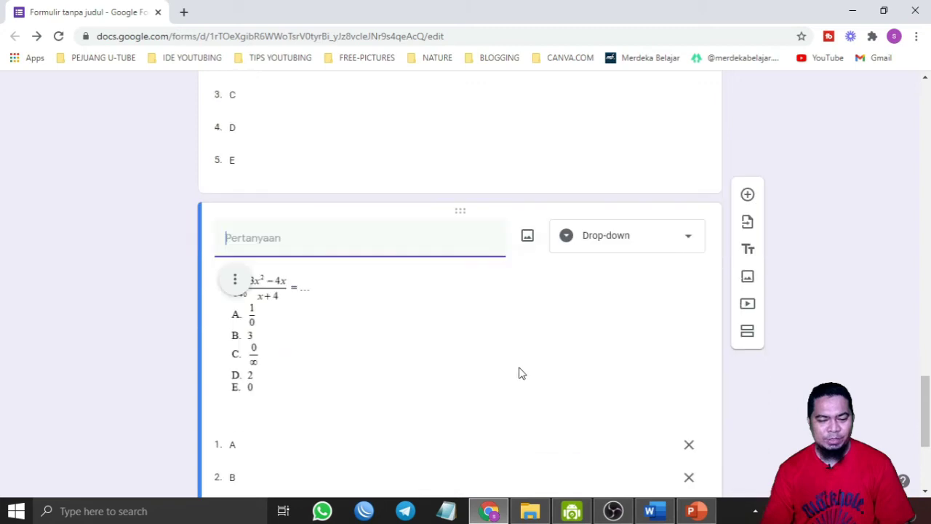
left_click(530, 195)
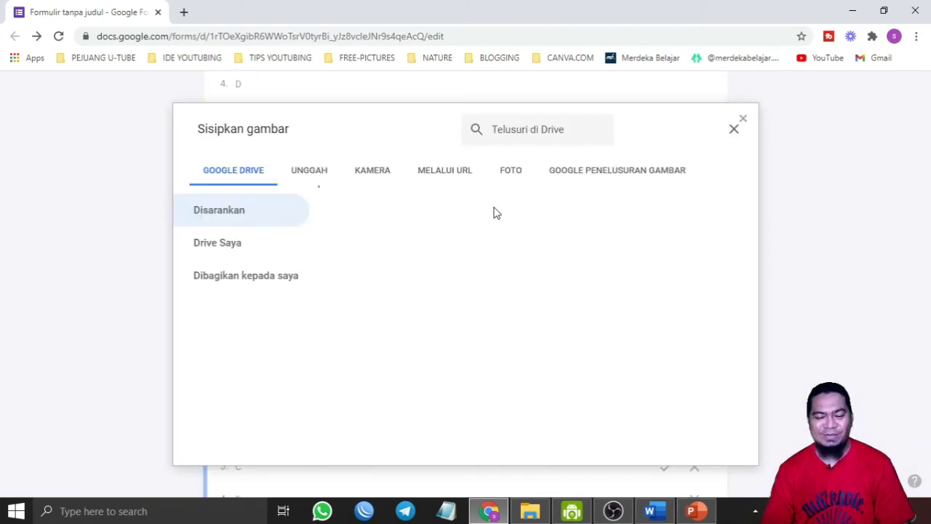
left_click(322, 173)
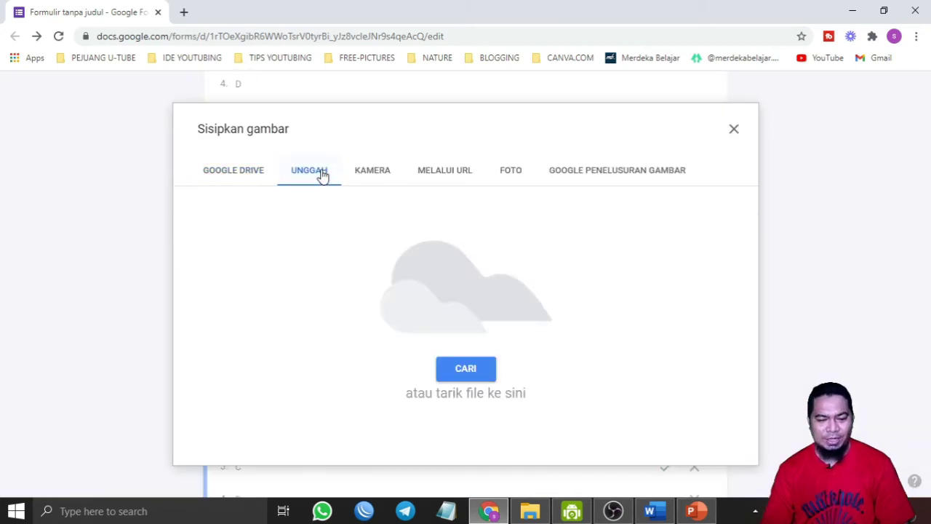
left_click(467, 370)
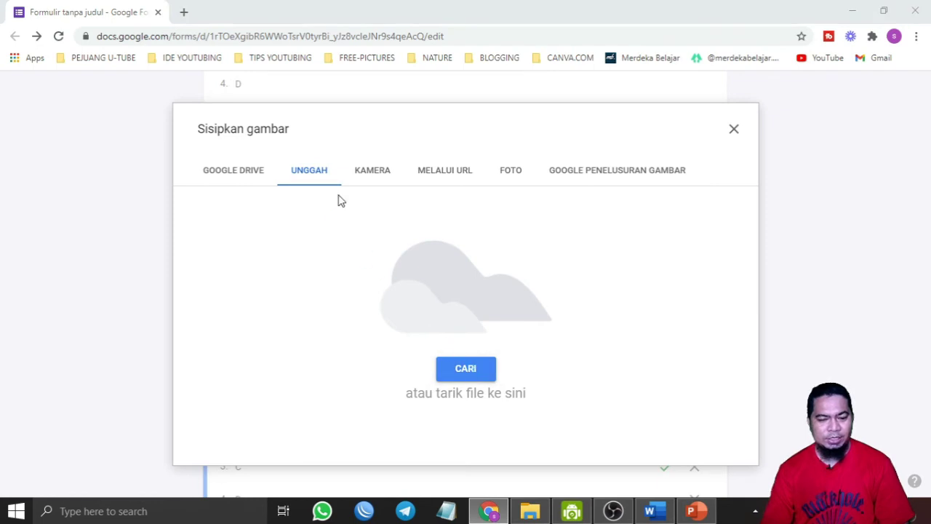
left_click(374, 131)
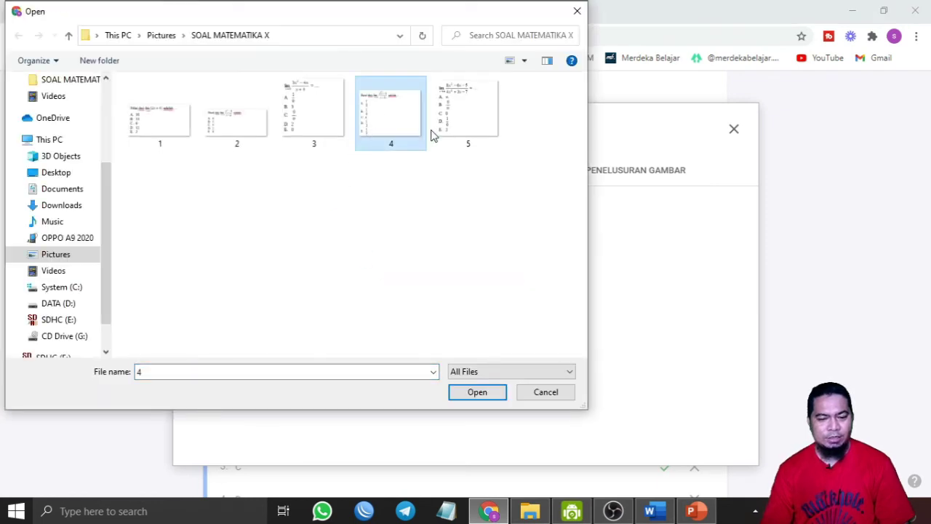
left_click(458, 391)
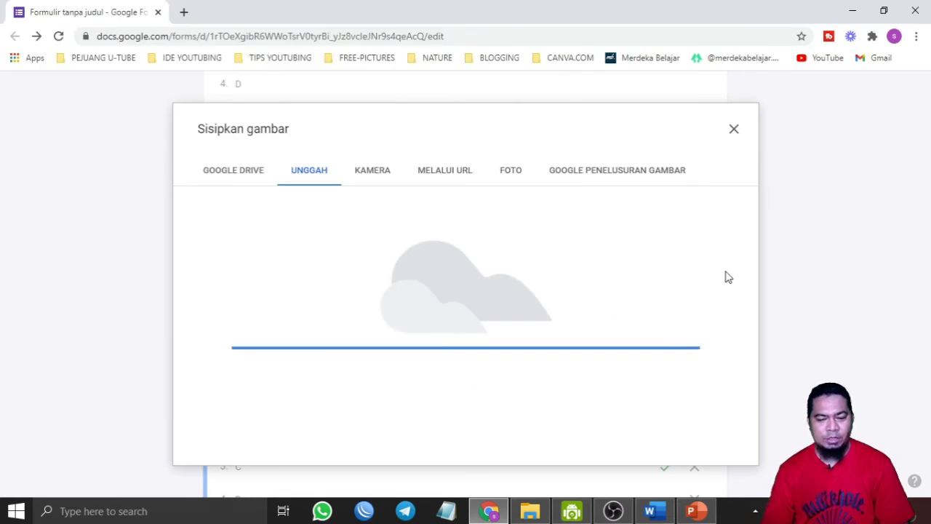
Step: Change the fourth question's answer key so that only option D is correct instead of C
scroll(646, 339, "down", 3)
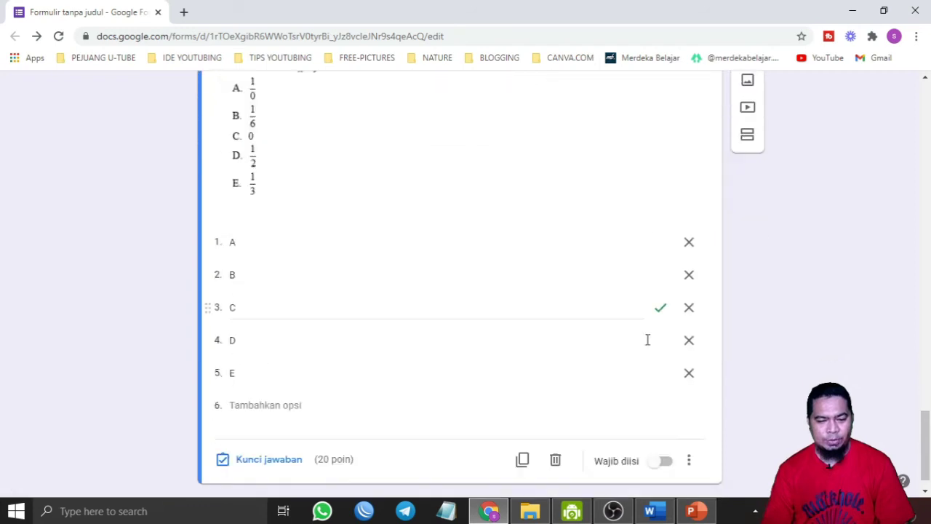
scroll(650, 338, "up", 12)
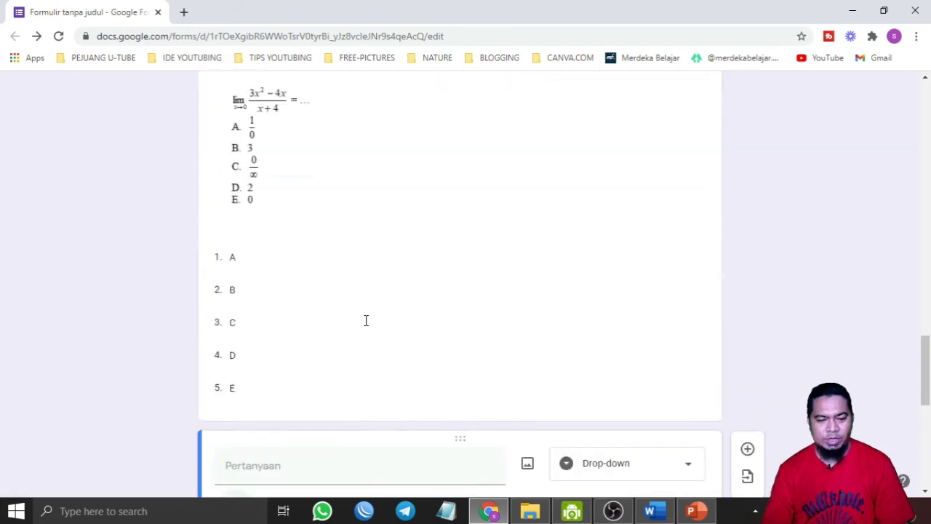
scroll(378, 315, "down", 6)
left_click(401, 332)
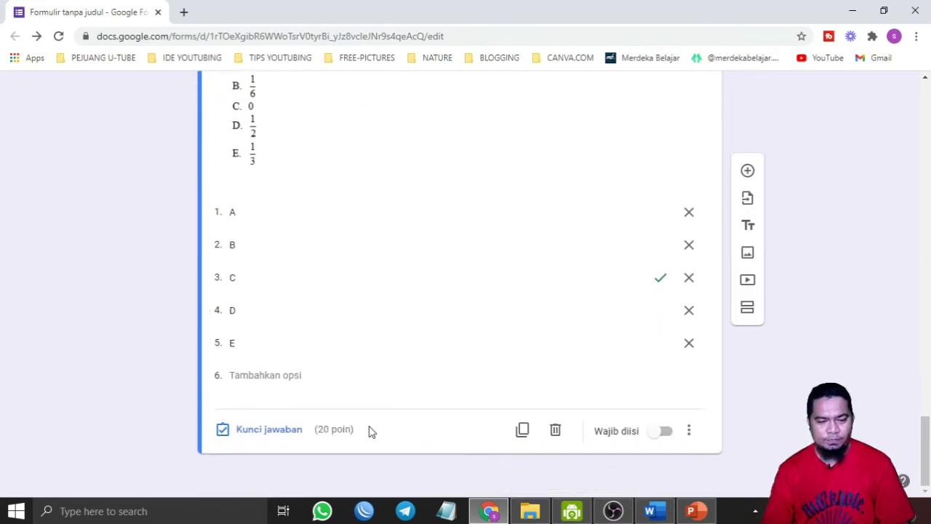
left_click(270, 431)
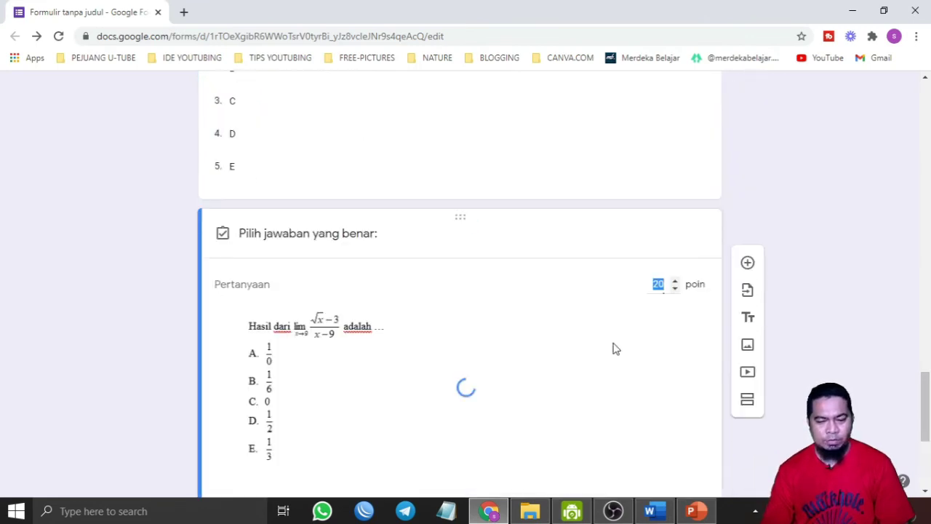
scroll(662, 386, "down", 3)
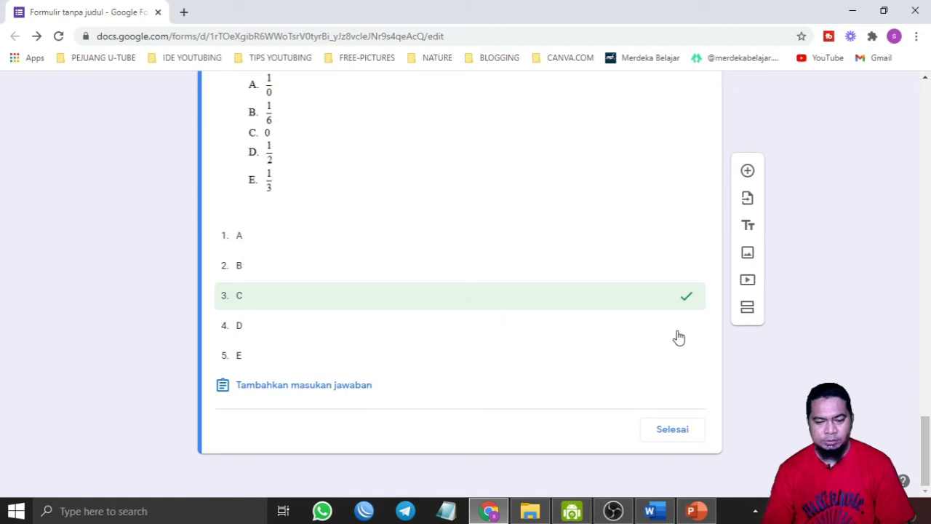
left_click(678, 337)
left_click(688, 304)
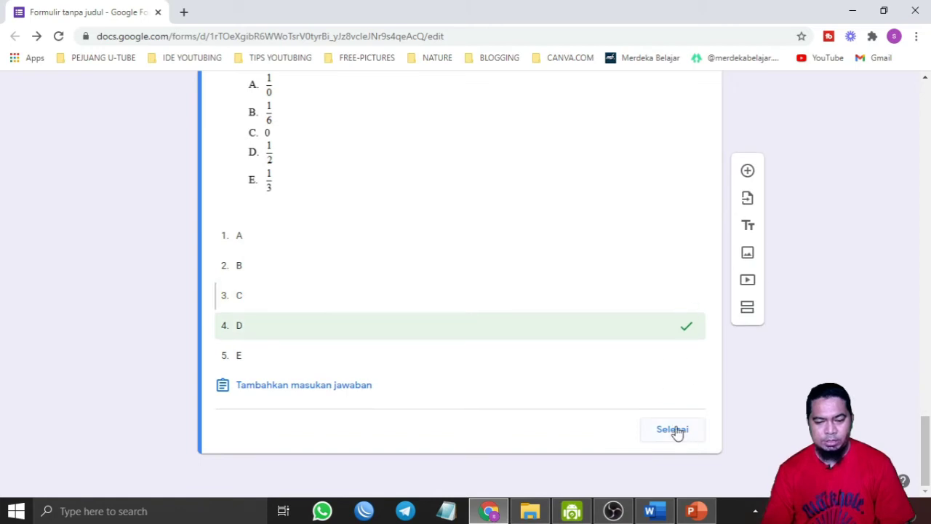
left_click(672, 429)
Step: Duplicate the fourth SOAL question and replace the copy's image with the uploaded screenshot "5" from the SOAL MATEMATIKA X folder
scroll(525, 376, "down", 2)
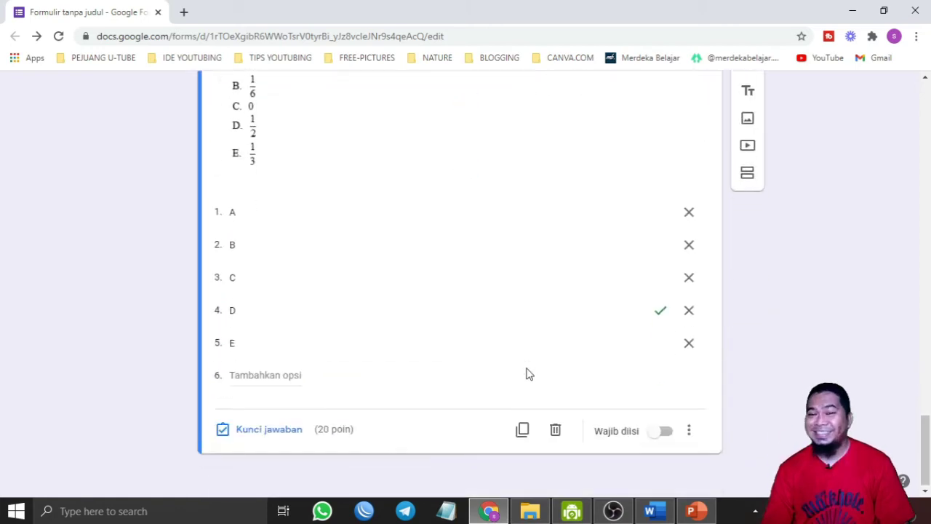
left_click(523, 430)
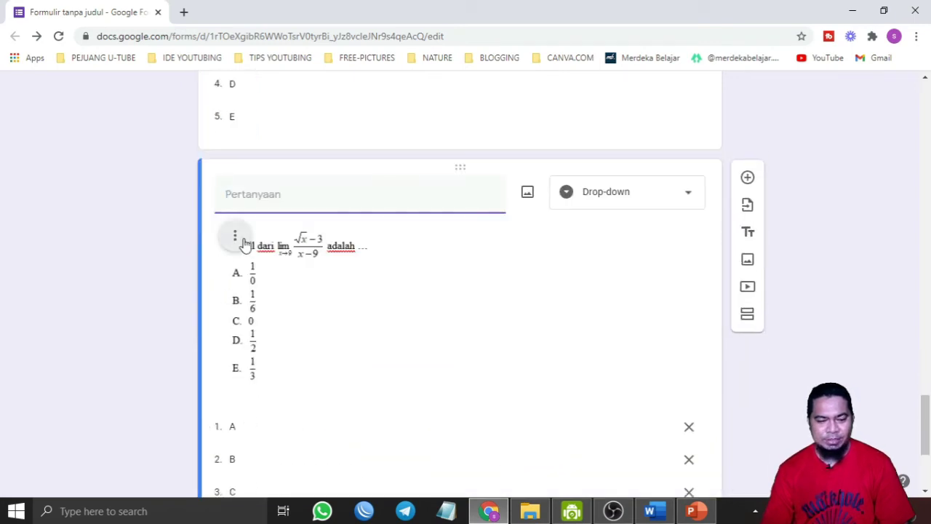
left_click(245, 245)
left_click(217, 334)
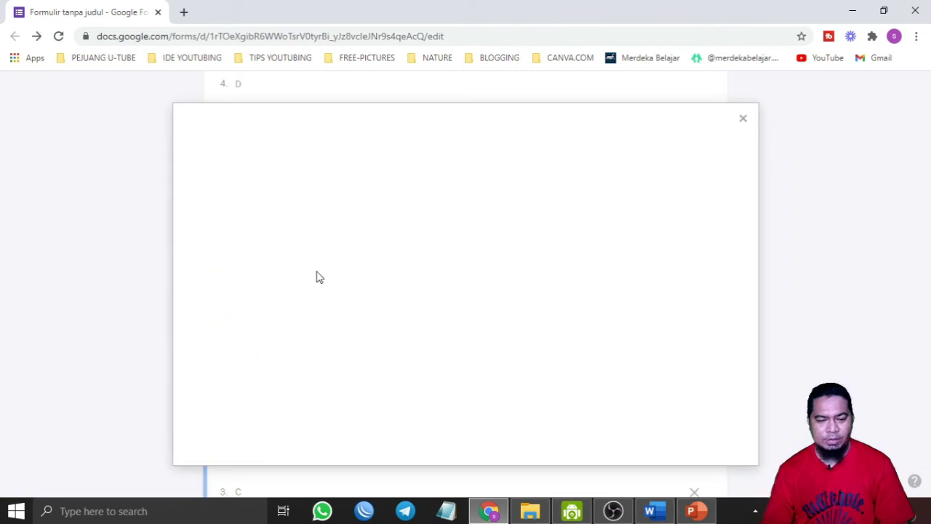
left_click(320, 170)
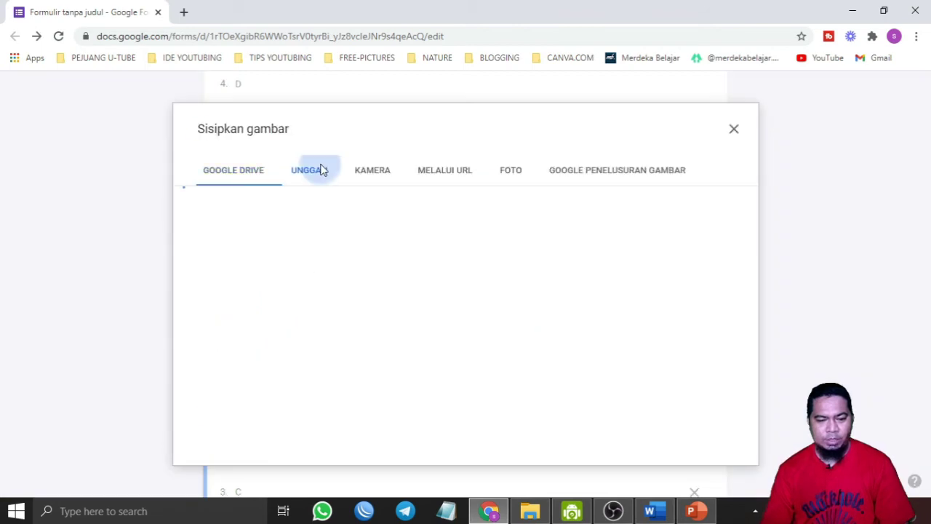
left_click(475, 372)
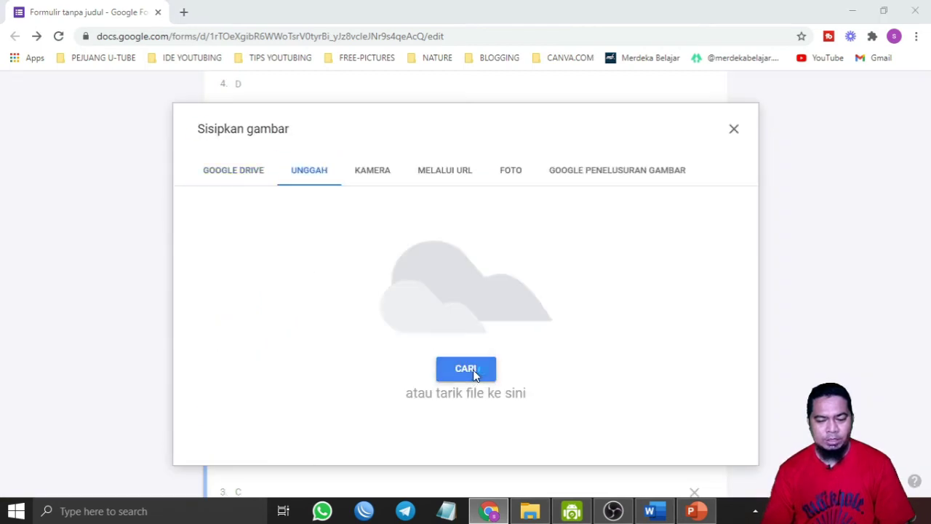
left_click(458, 120)
double_click(458, 120)
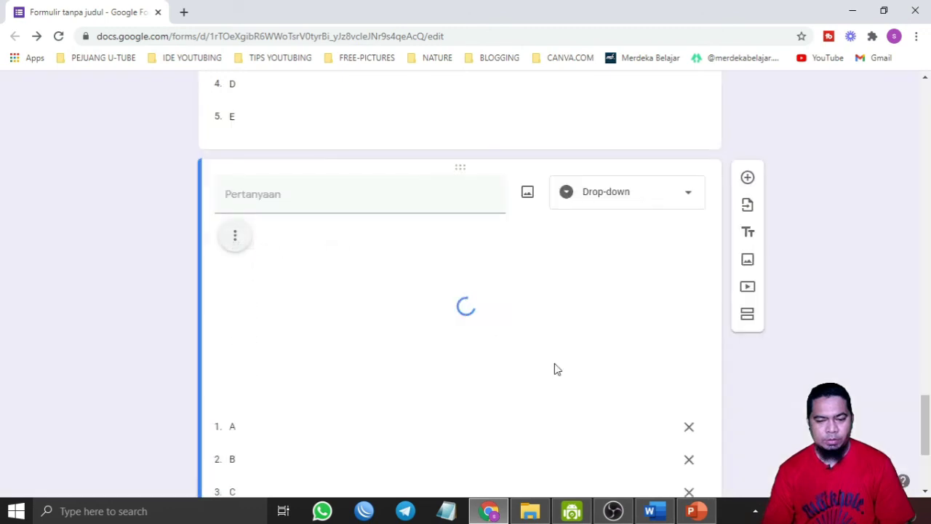
Step: Change the fifth question's answer key so that only option A is correct instead of D
scroll(410, 455, "down", 3)
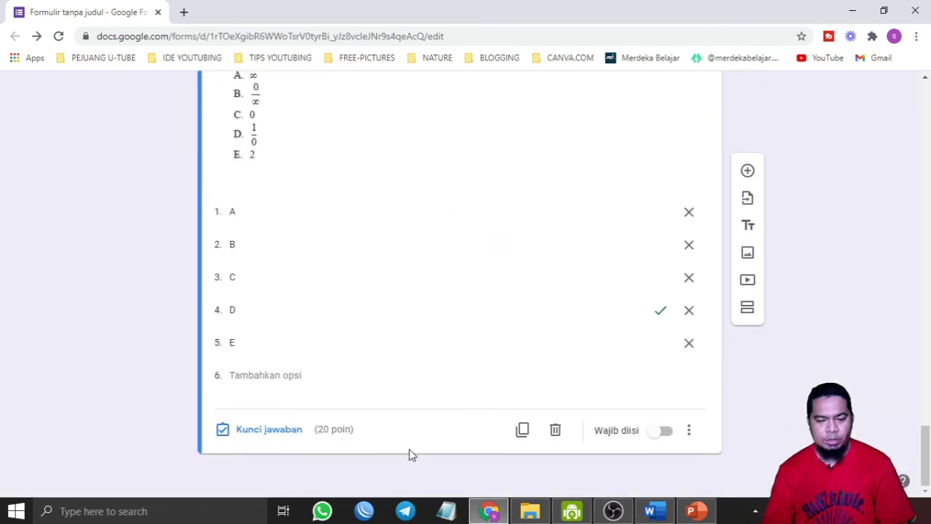
left_click(289, 430)
scroll(649, 431, "down", 3)
left_click(661, 403)
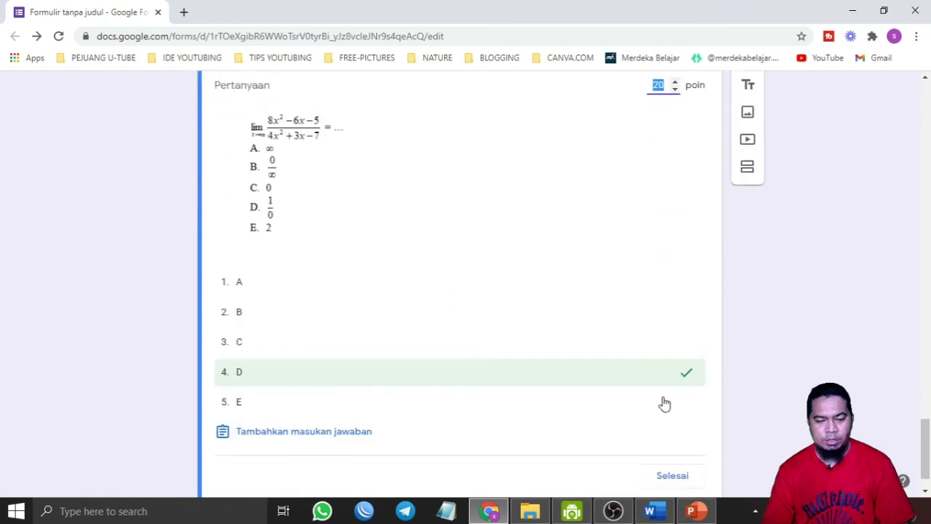
left_click(680, 289)
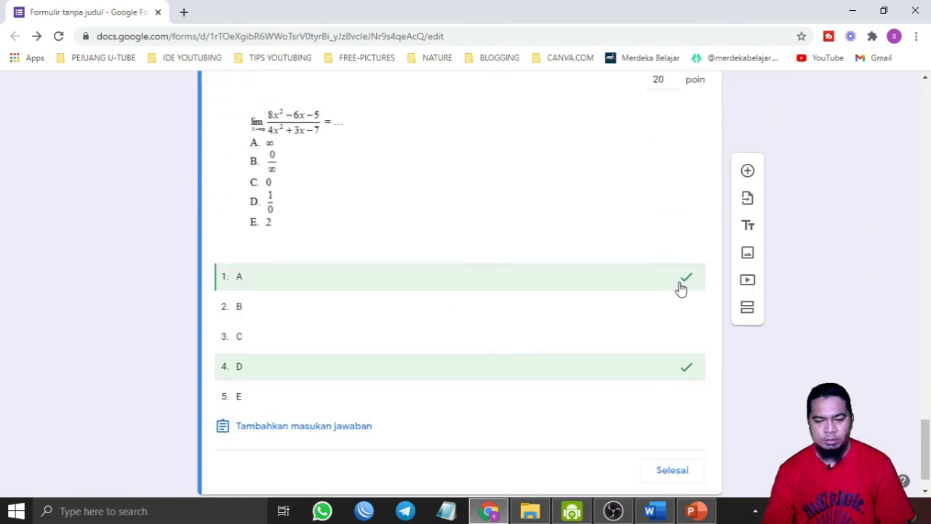
left_click(682, 372)
left_click(667, 470)
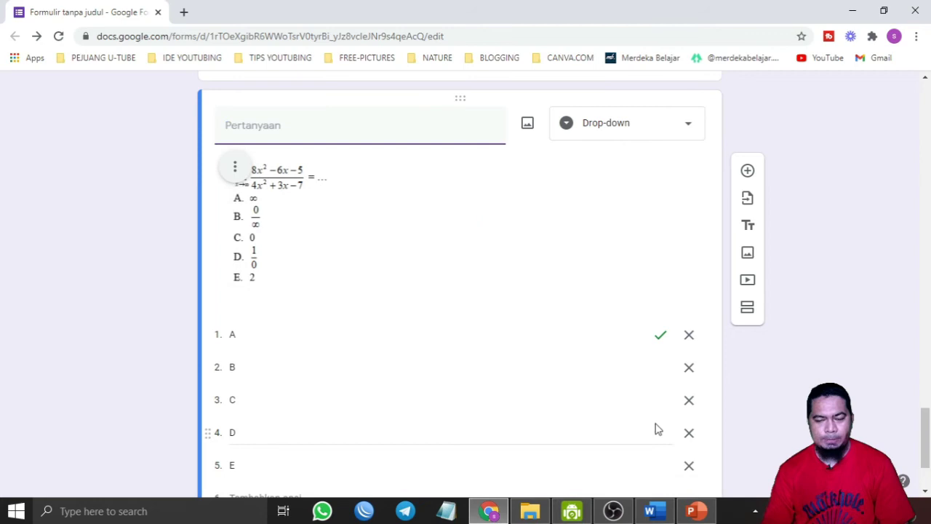
Step: Try the red theme colour and set the guitar photo from the Kantor dan Sekolah themes as the form's header image
scroll(663, 409, "up", 20)
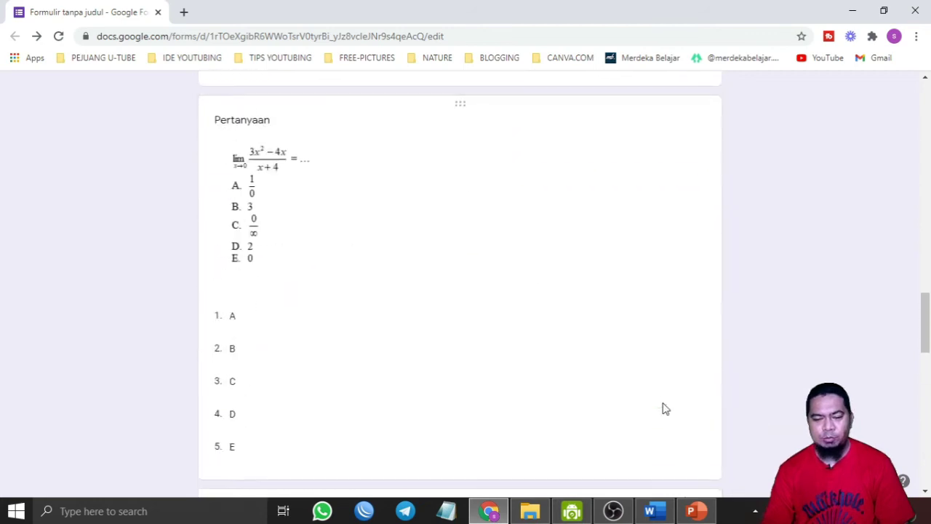
scroll(663, 409, "up", 3)
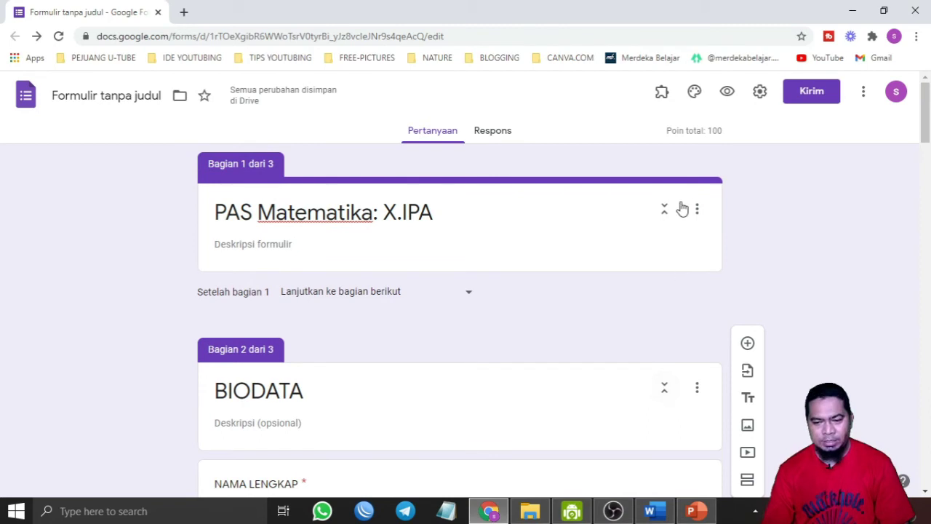
left_click(694, 93)
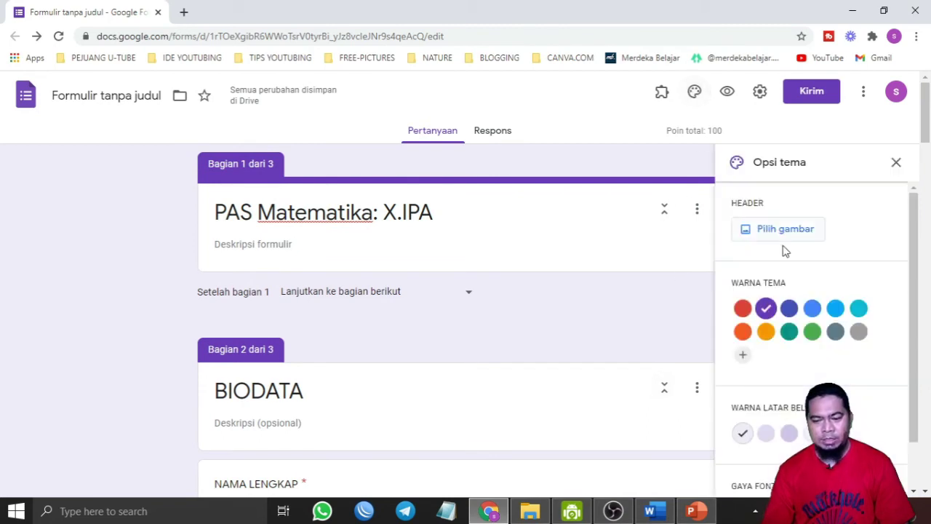
left_click(743, 310)
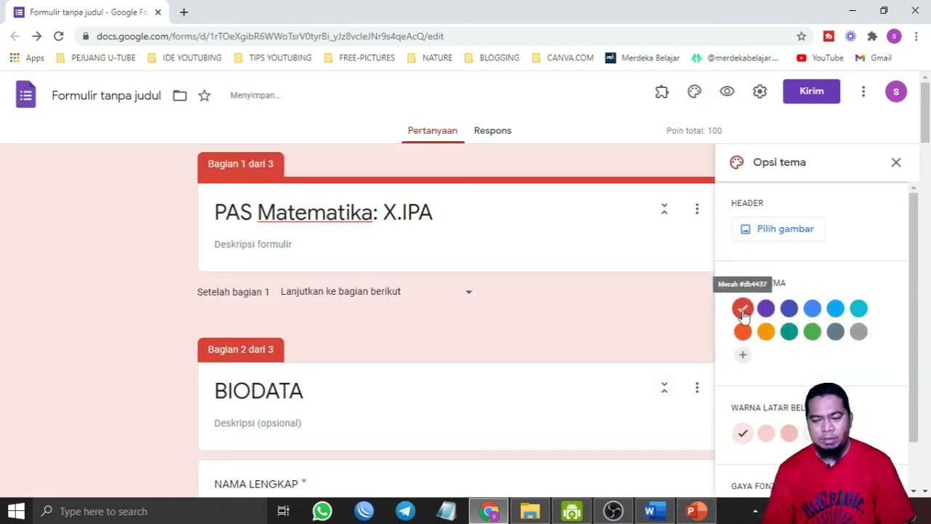
left_click(774, 228)
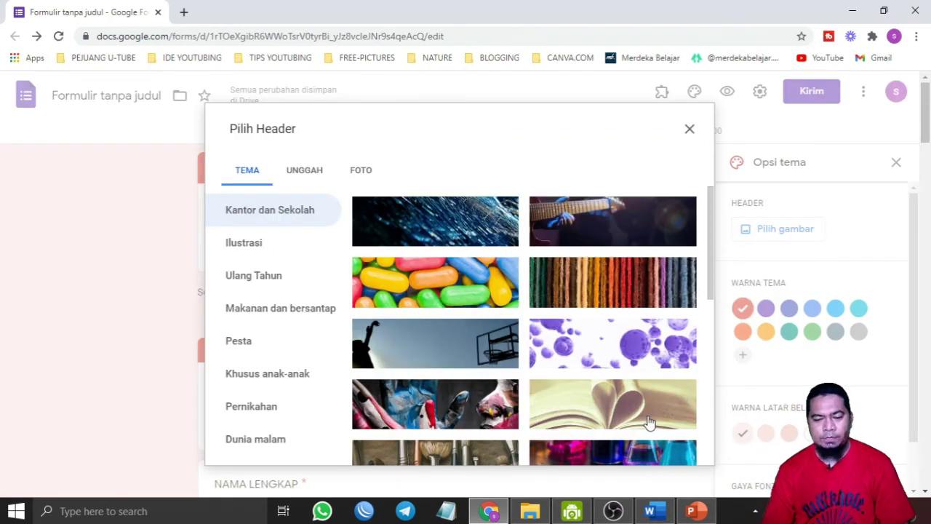
left_click(589, 215)
left_click(675, 450)
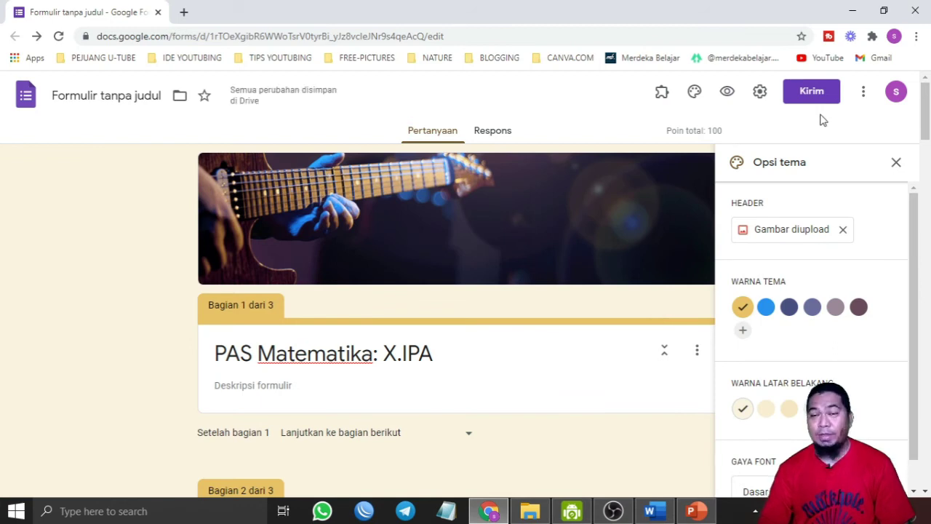
left_click(663, 93)
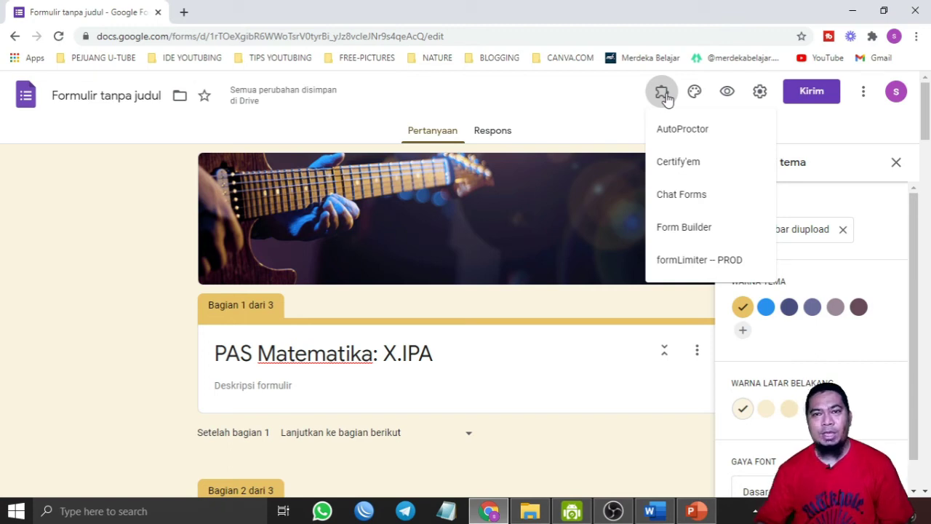
left_click(797, 135)
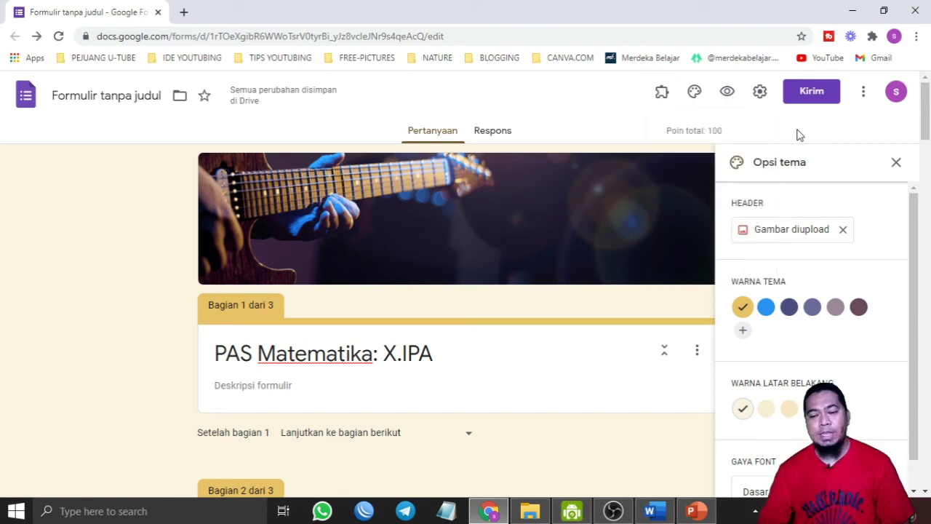
Step: Generate the form's shortened share link and copy it
left_click(813, 93)
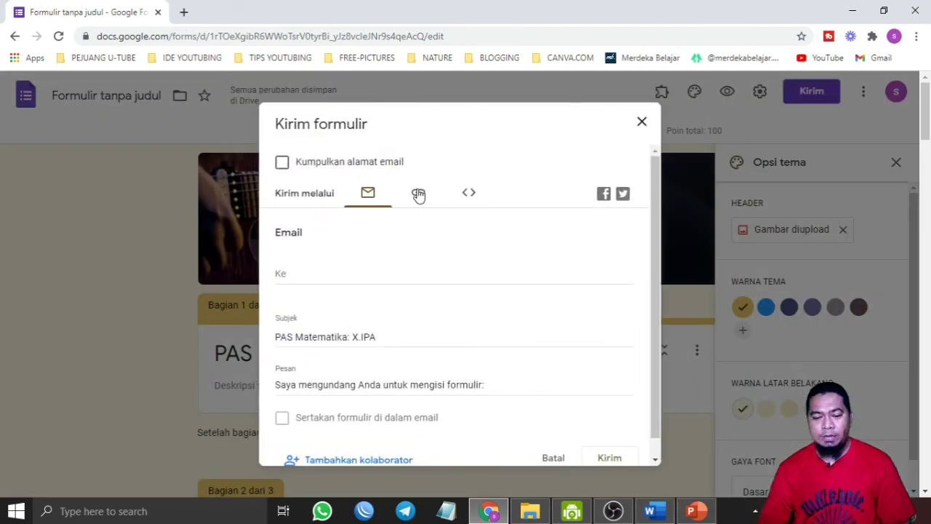
left_click(418, 195)
left_click(282, 280)
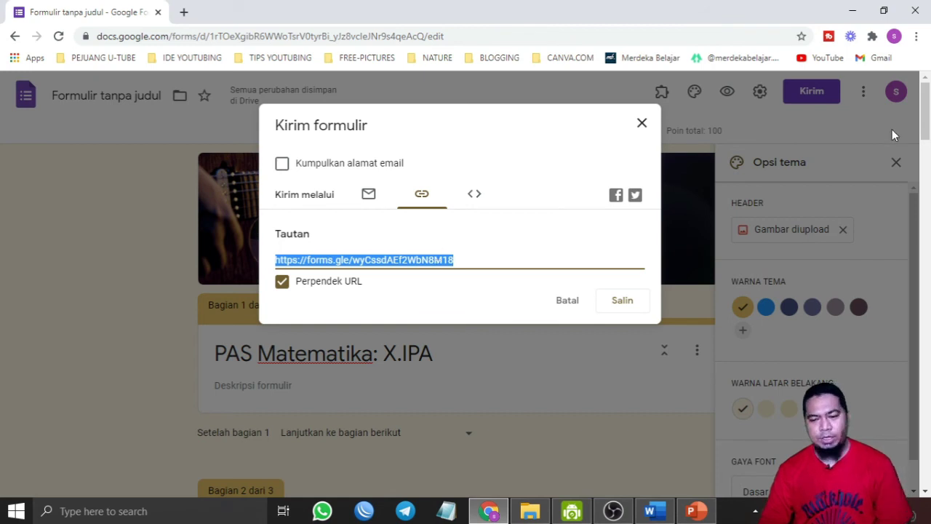
left_click(914, 37)
left_click(823, 89)
type("https://forms.gle/wyCssdAEf2WbN8M18")
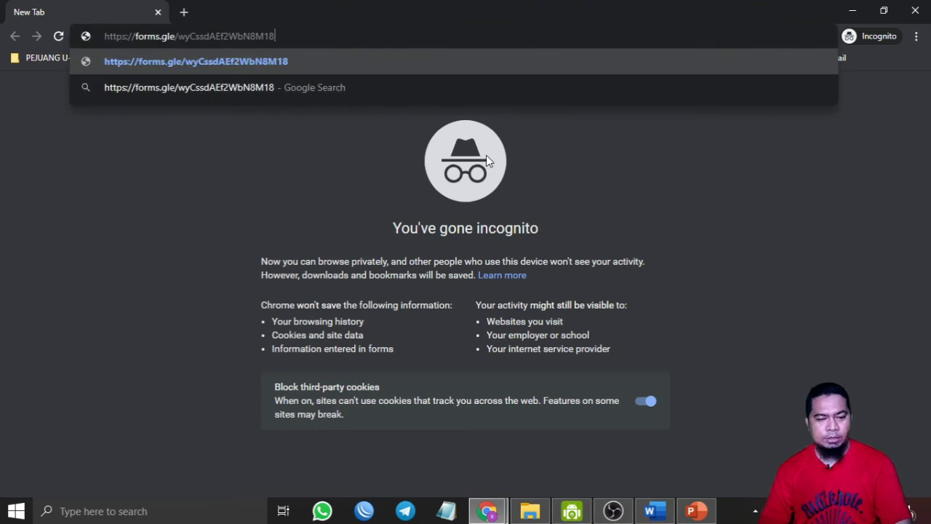
key("Return")
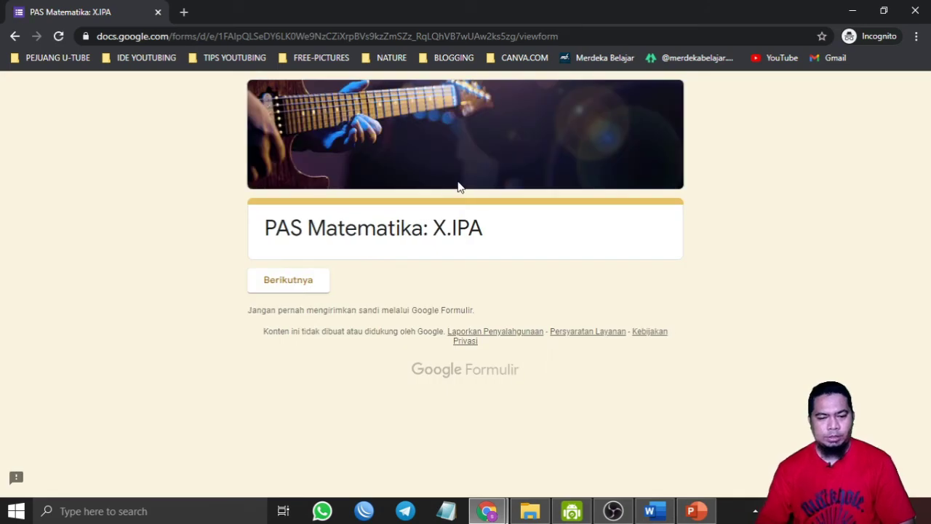
Step: Fill in the BIODATA section with the student's full name and class X.IPA.1, and continue to the SOAL section
left_click(283, 291)
scroll(502, 411, "down", 2)
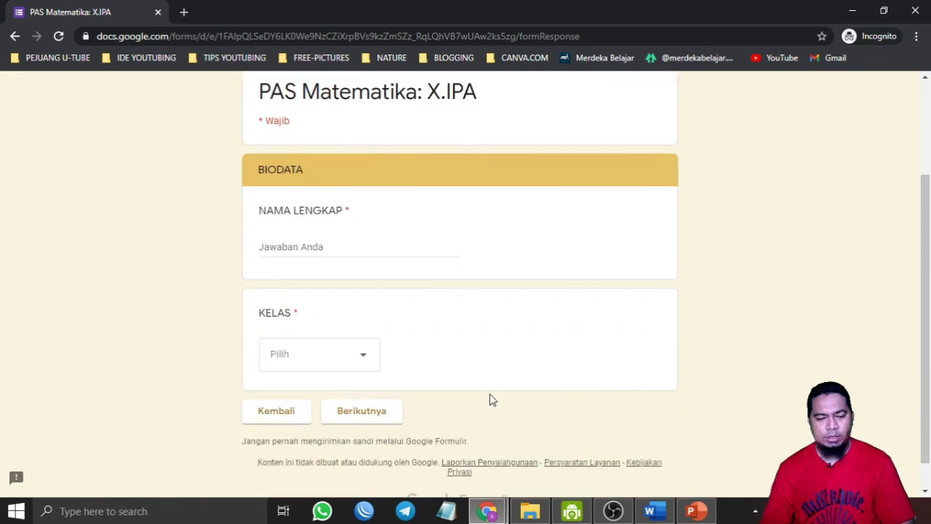
left_click(331, 247)
type("BUDI")
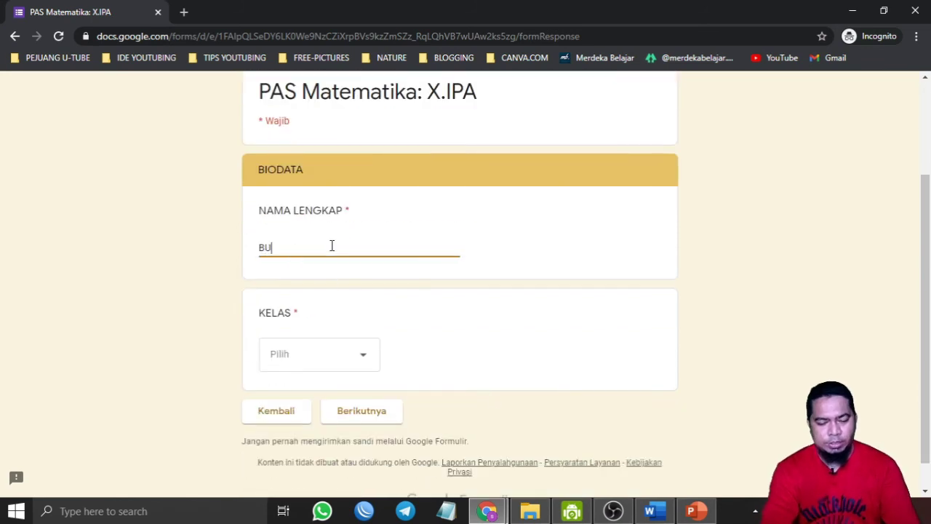
left_click(349, 358)
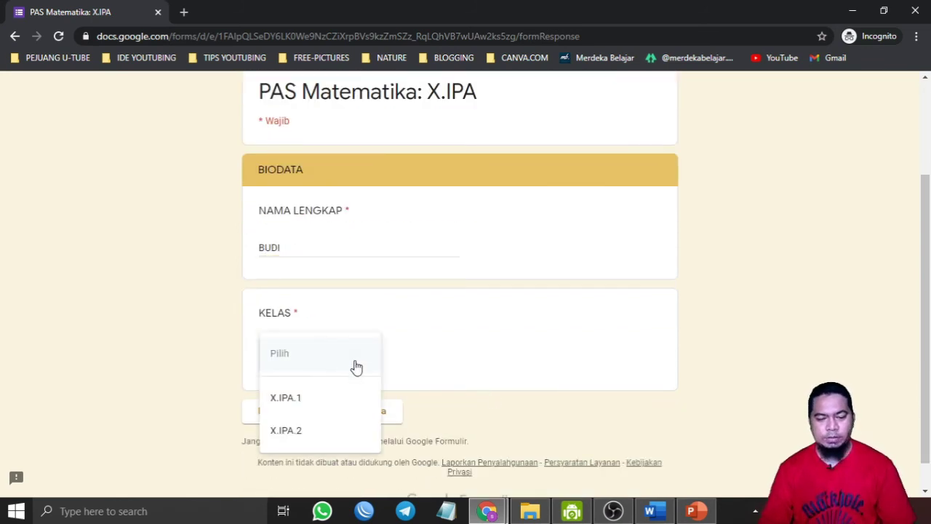
scroll(341, 386, "down", 1)
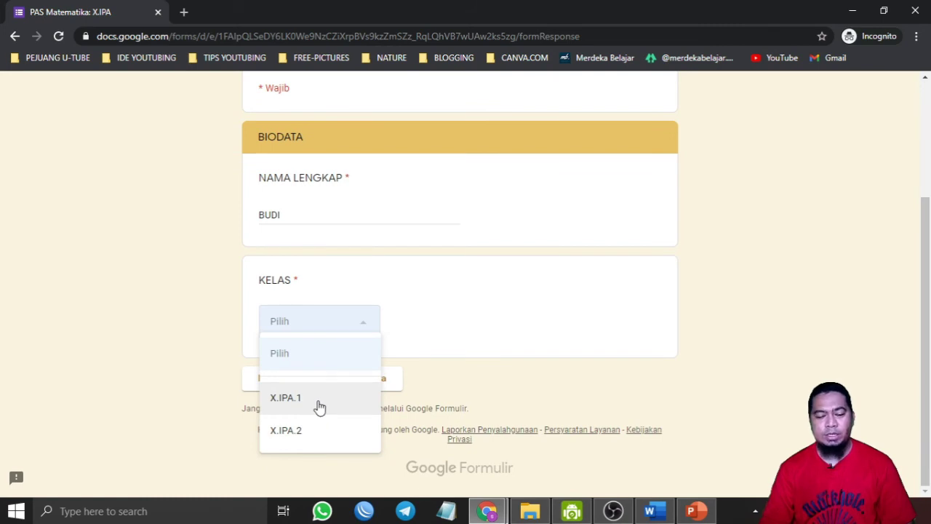
left_click(320, 406)
left_click(351, 384)
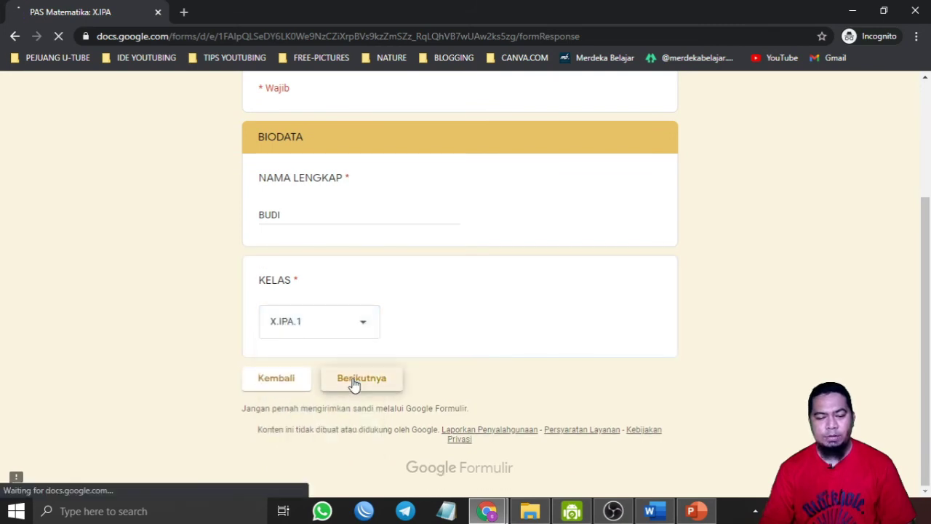
Step: Answer both the first and the second SOAL question with B
scroll(361, 388, "down", 4)
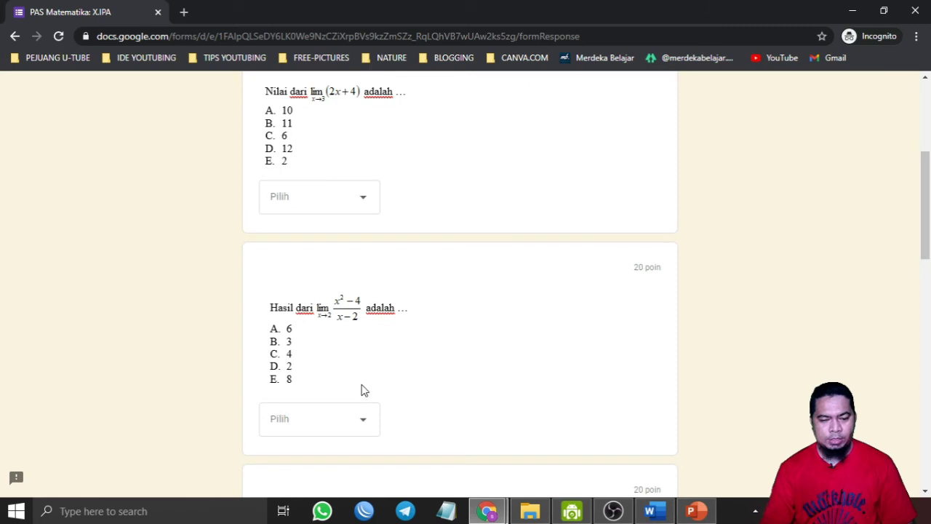
scroll(339, 233, "up", 1)
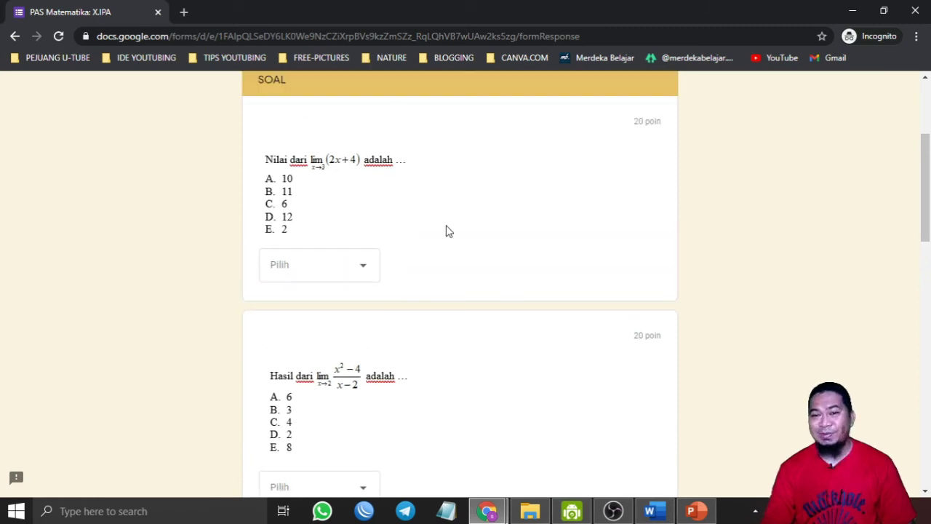
left_click(313, 266)
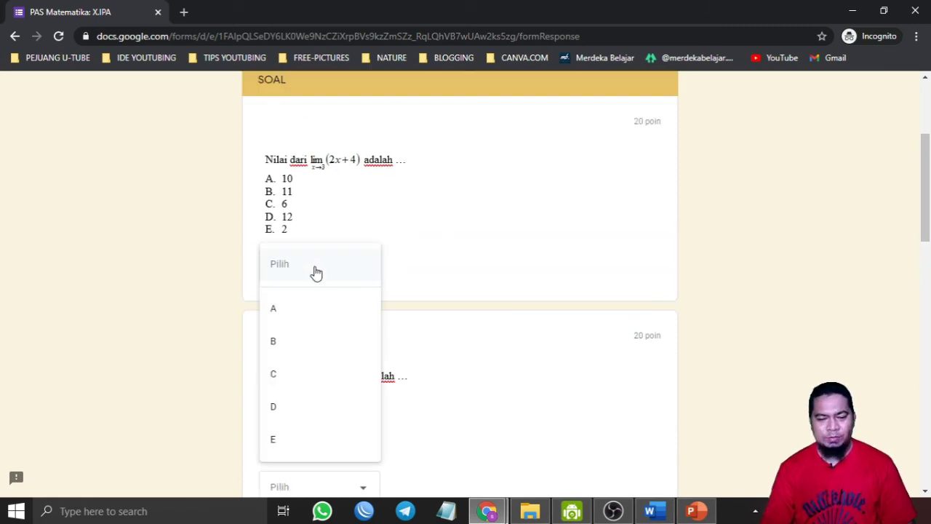
left_click(330, 343)
scroll(329, 343, "down", 3)
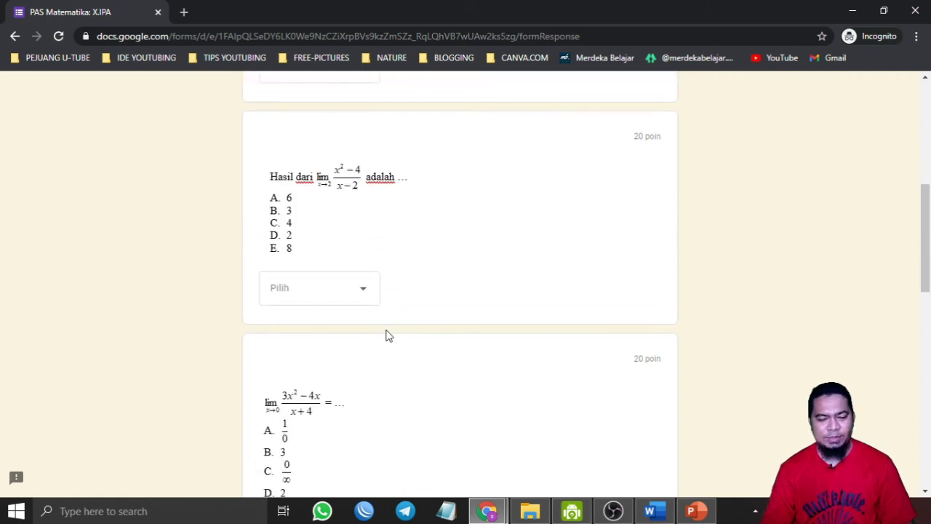
left_click(298, 291)
left_click(364, 366)
Step: Answer the third SOAL question with C and the fourth with D
scroll(325, 340, "down", 3)
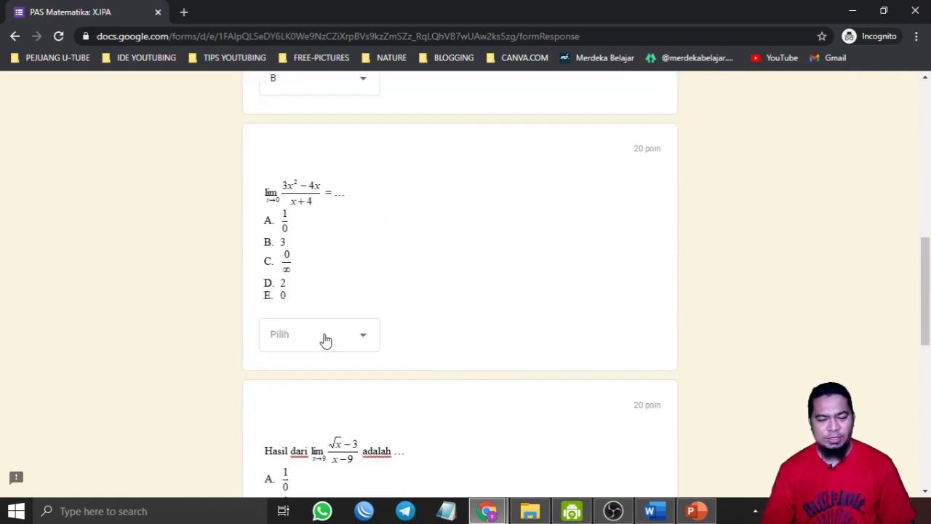
left_click(316, 334)
left_click(295, 395)
scroll(326, 341, "down", 3)
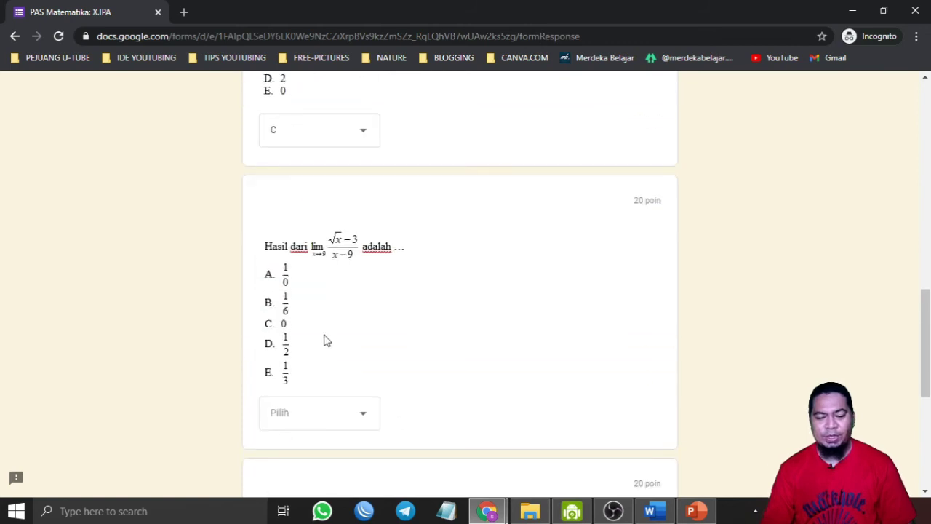
left_click(335, 411)
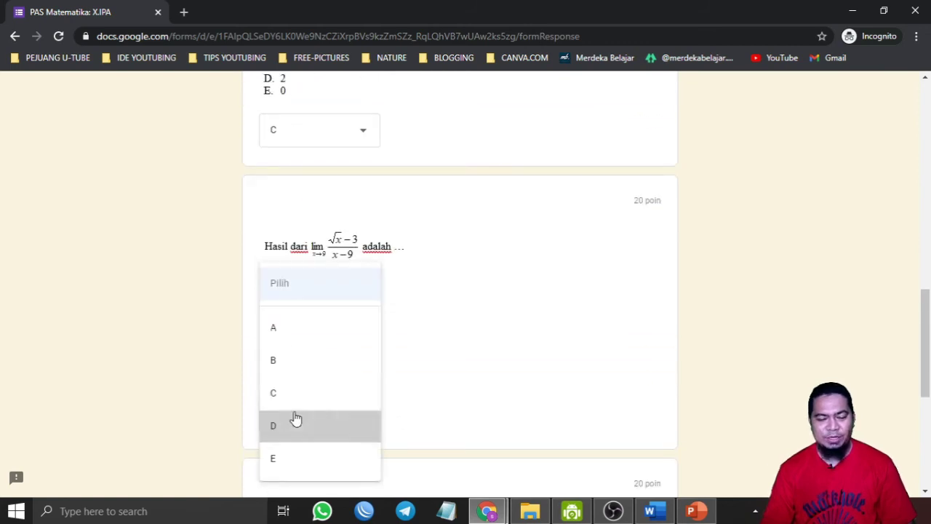
left_click(297, 422)
Step: Answer the fifth SOAL question with B and submit the quiz response
scroll(376, 397, "down", 3)
scroll(382, 386, "down", 2)
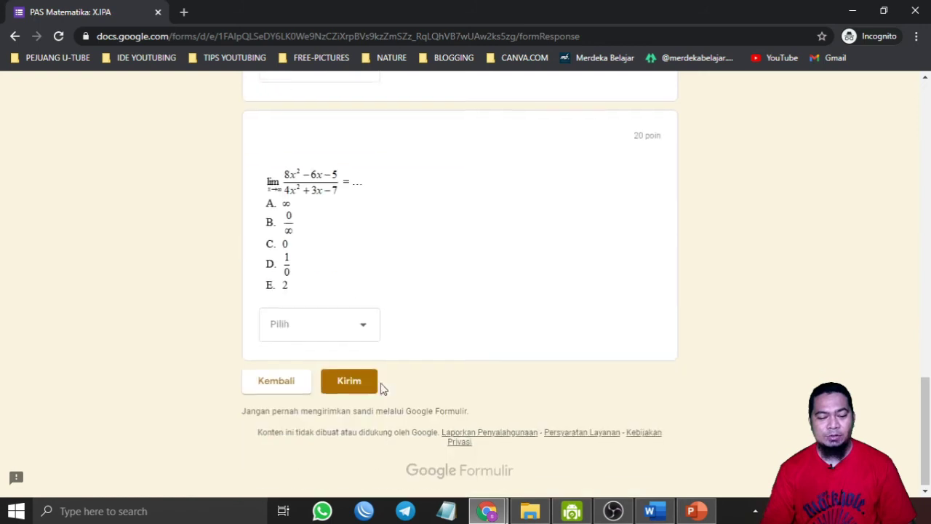
left_click(318, 327)
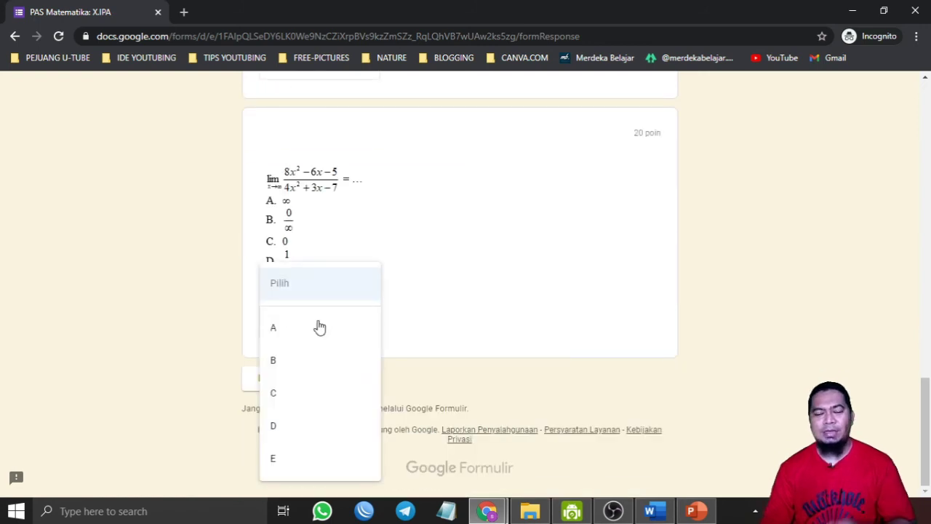
left_click(311, 369)
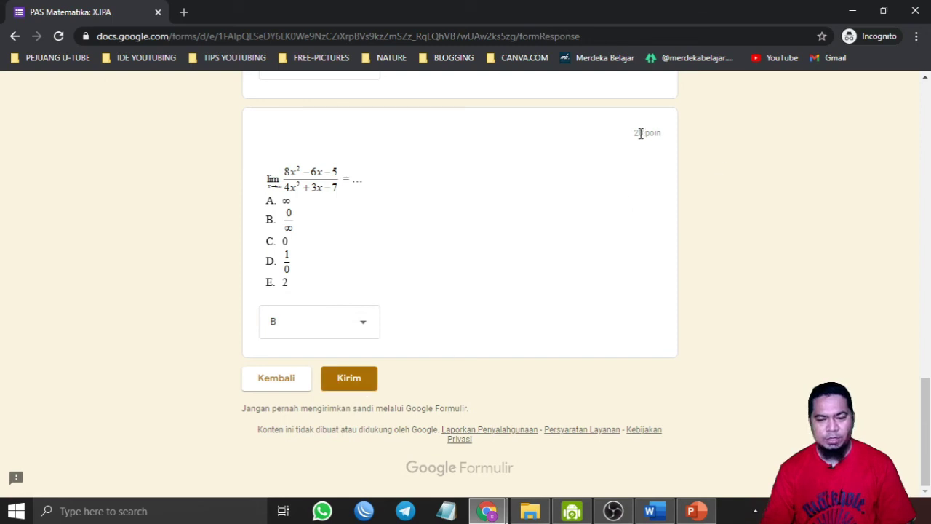
left_click_drag(665, 132, 667, 132)
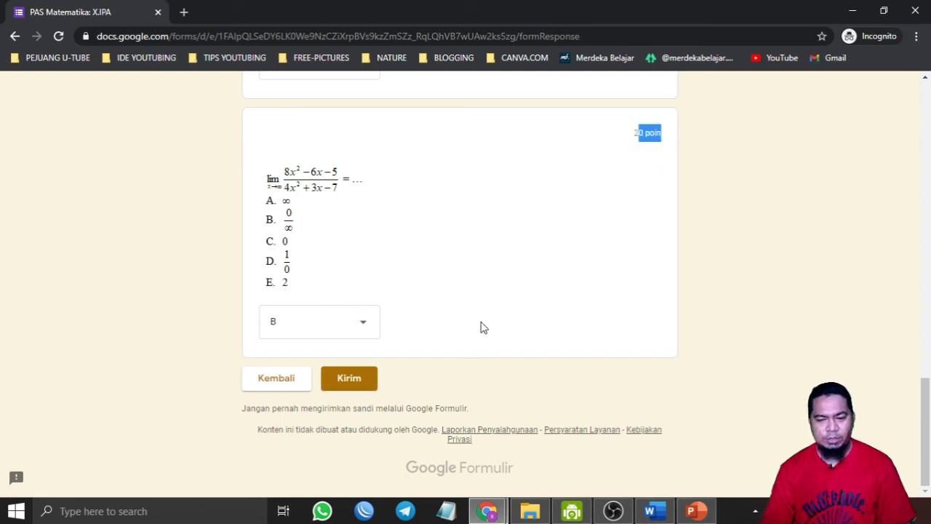
left_click(338, 381)
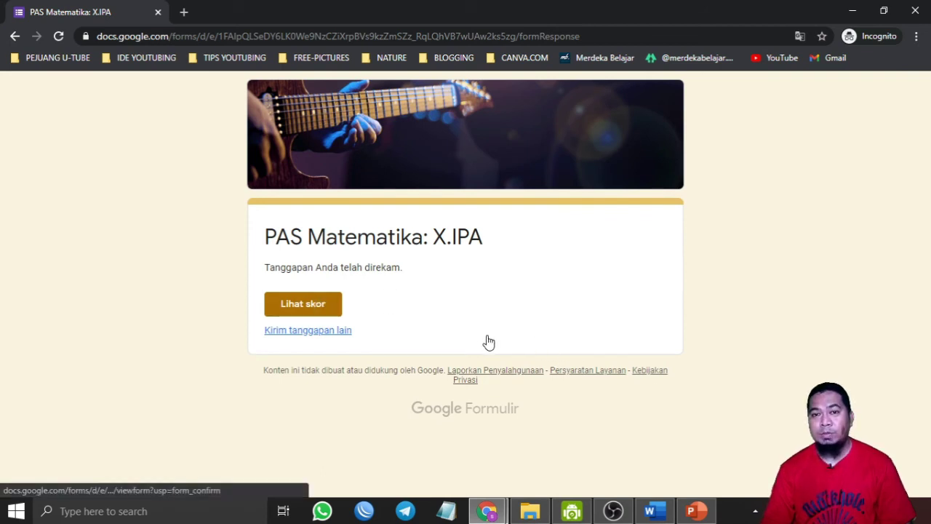
Step: View the score of the submitted response and review the marking of each SOAL answer
left_click(320, 311)
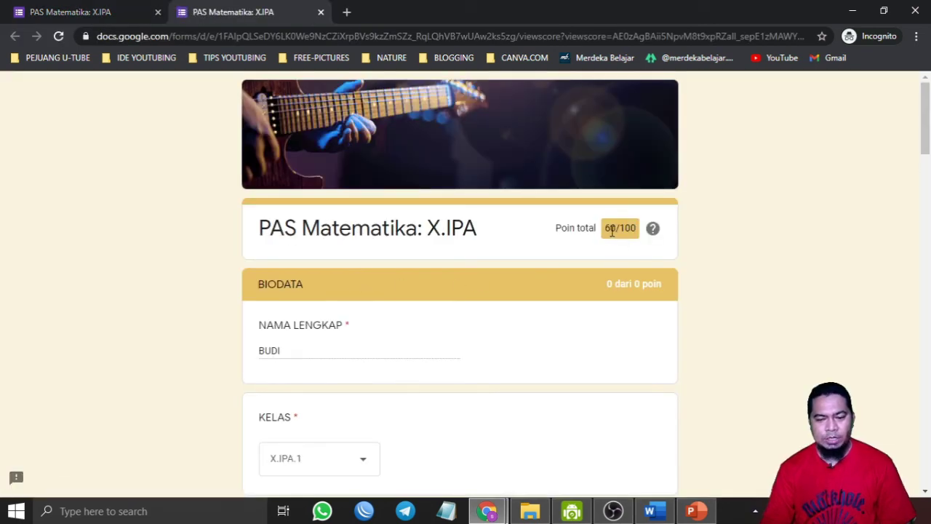
scroll(615, 331, "down", 10)
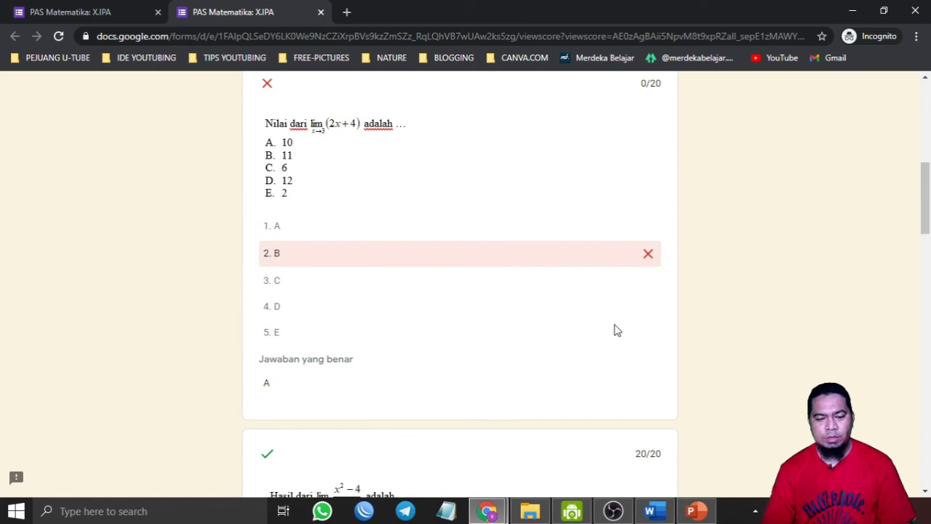
scroll(615, 331, "down", 15)
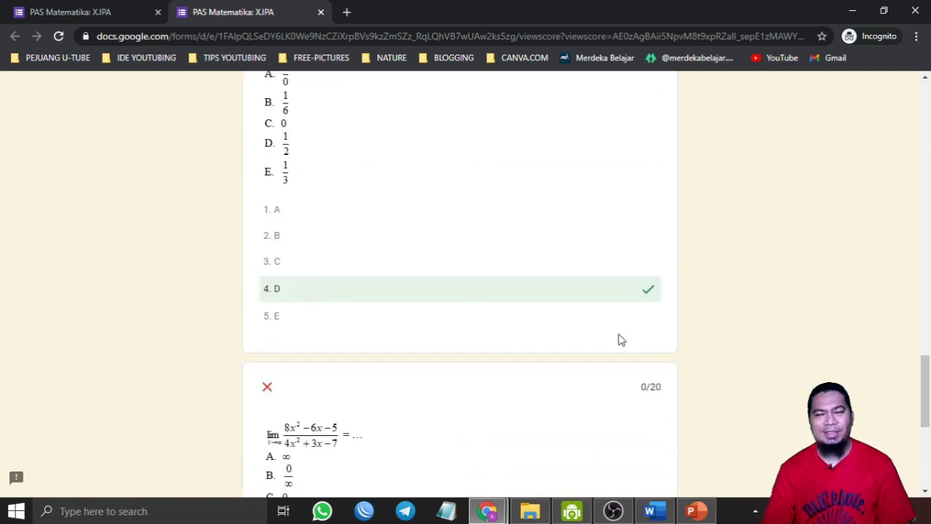
scroll(549, 333, "up", 5)
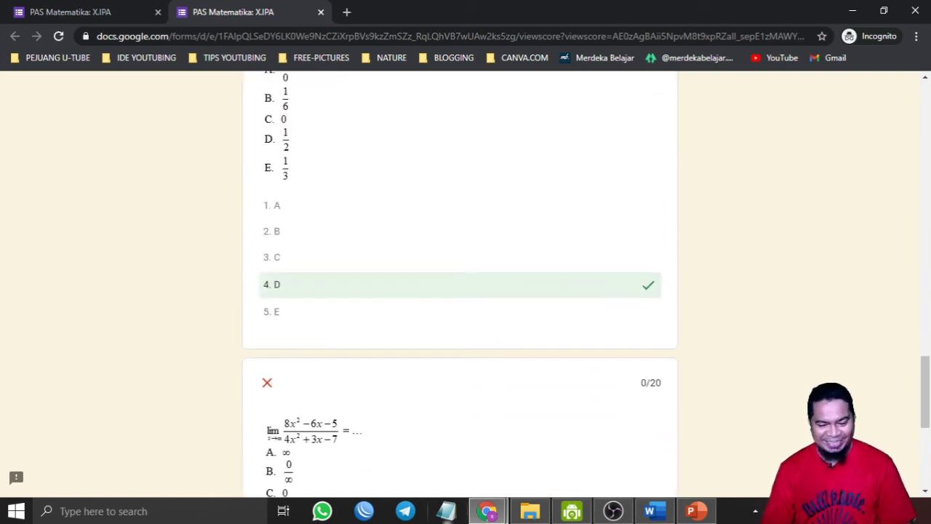
Step: Return to the browser window with the form editor and close the Kirim formulir dialog
mouse_move(478, 514)
left_click(411, 469)
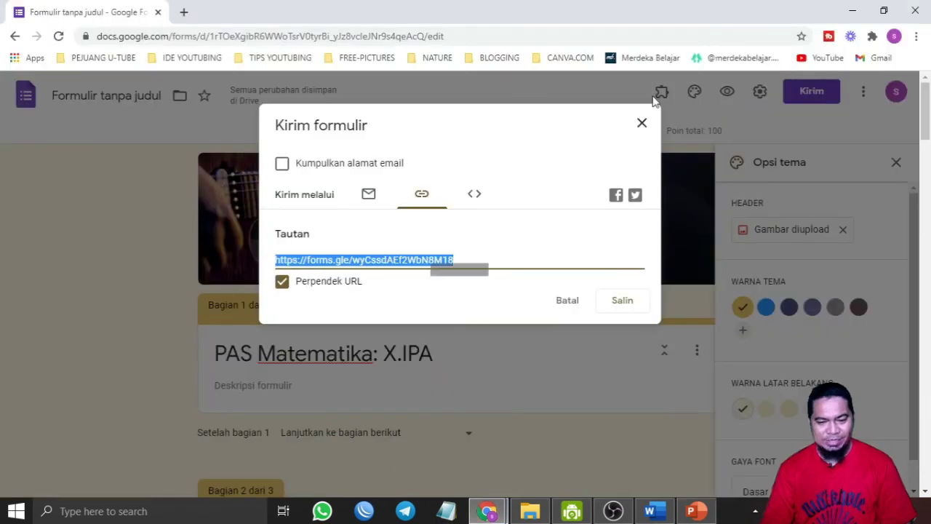
left_click(641, 125)
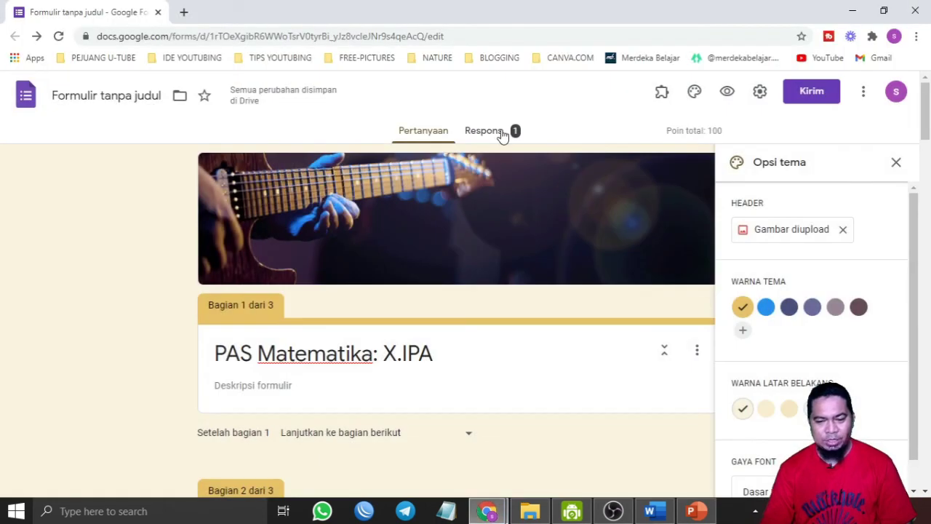
Step: Show the form's responses and stop the quiz from accepting further submissions
left_click(486, 132)
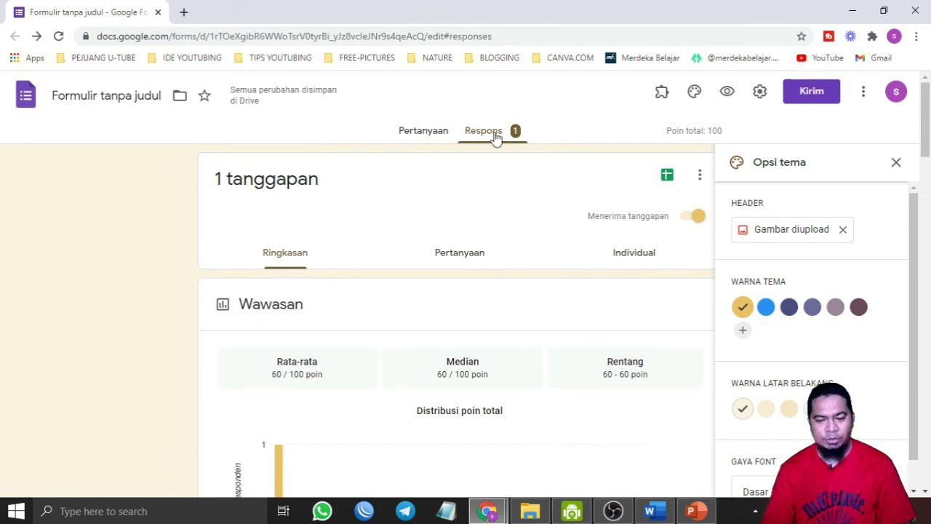
left_click(690, 222)
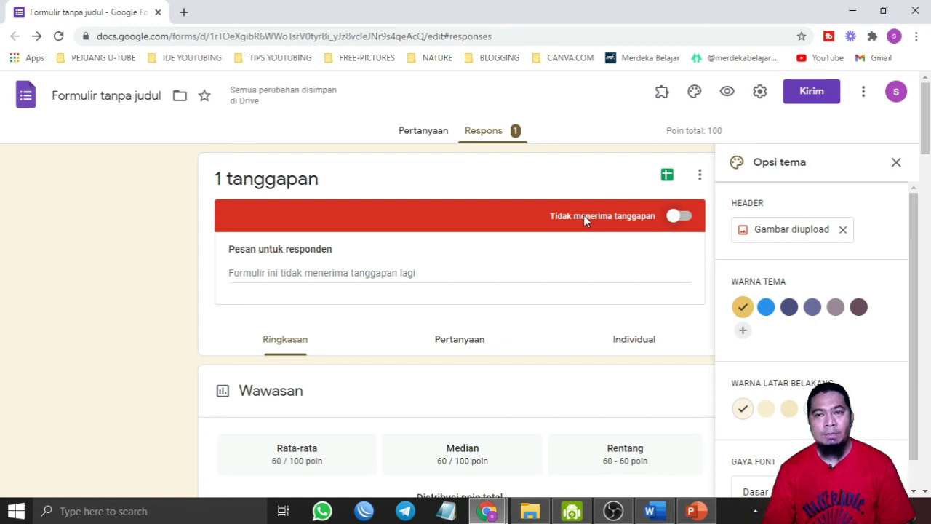
Step: Create a new spreadsheet named MATEMATIKA as the destination for the form's responses
left_click(665, 182)
left_click(546, 169)
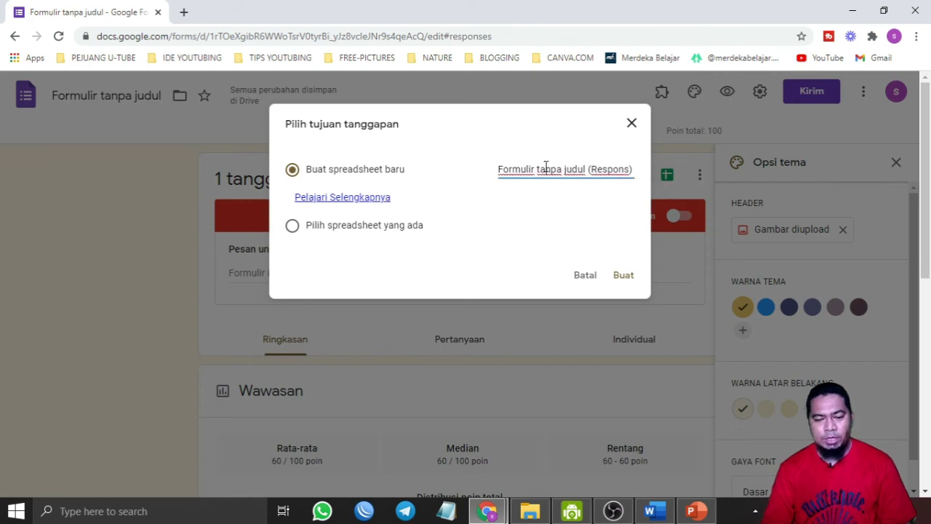
left_click_drag(500, 170, 686, 185)
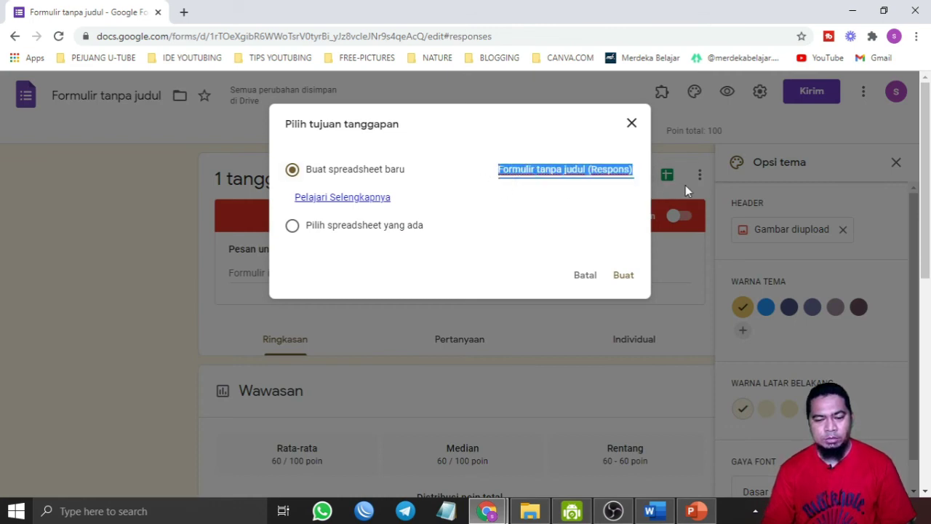
type("MATEM")
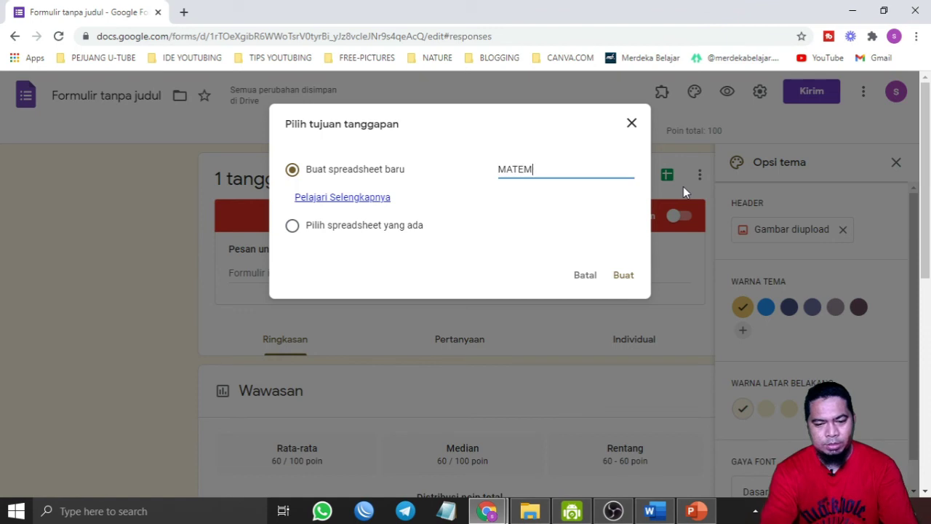
type("ATIKA")
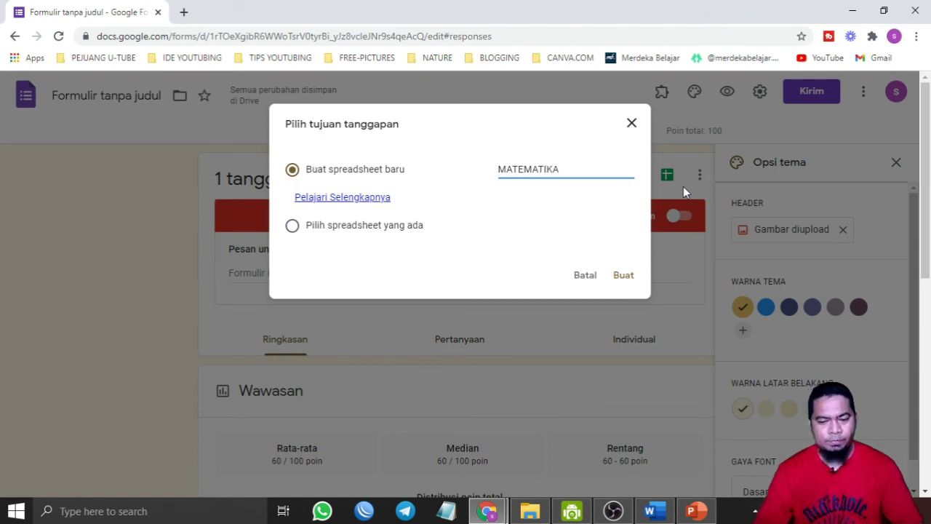
left_click(627, 277)
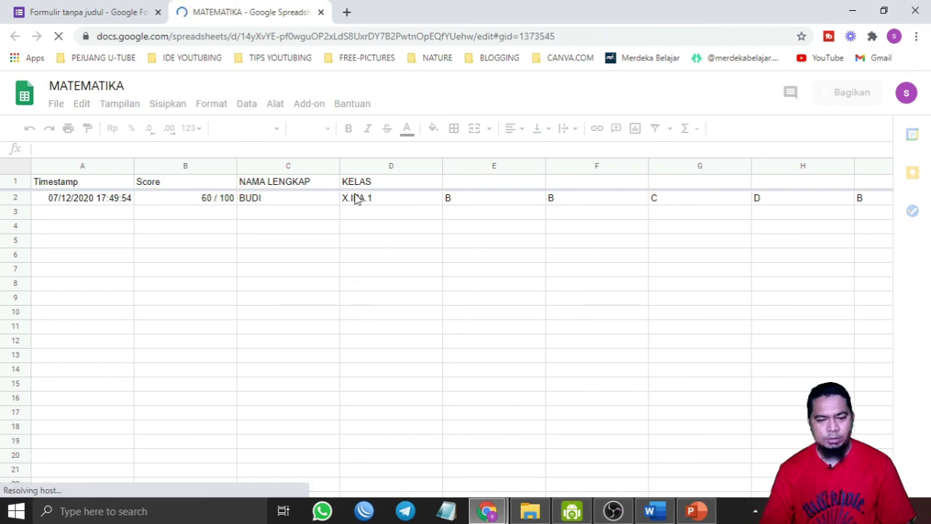
Step: Examine the score, full name, class and answers recorded for the submitted response in the MATEMATIKA spreadsheet
left_click(218, 206)
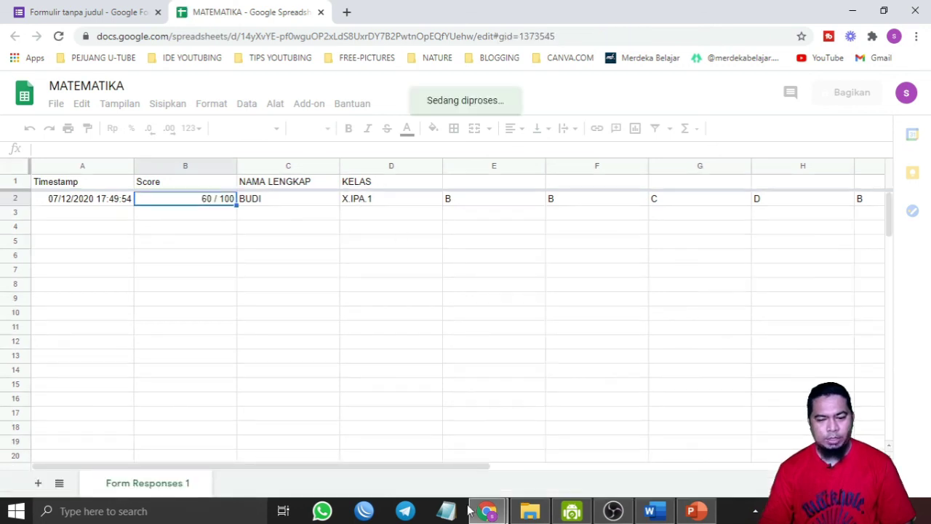
left_click_drag(346, 466, 411, 187)
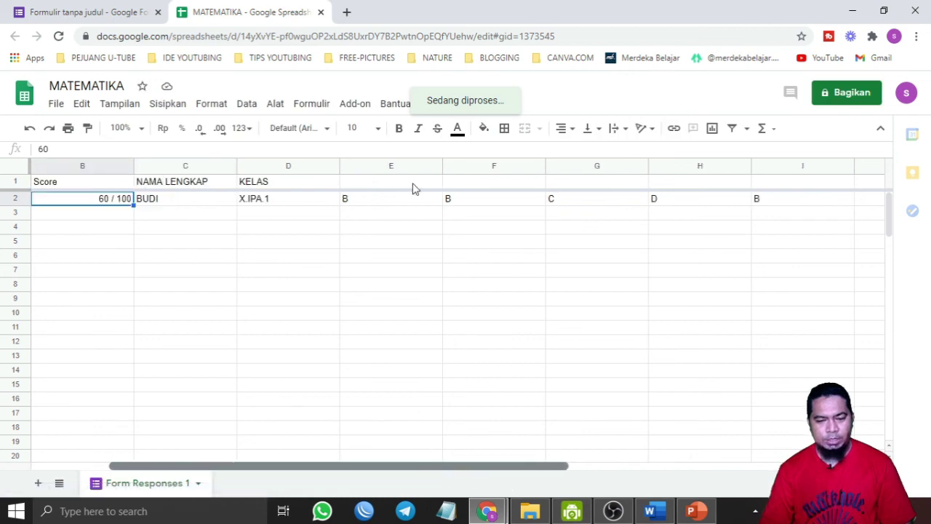
left_click(401, 203)
left_click(509, 208)
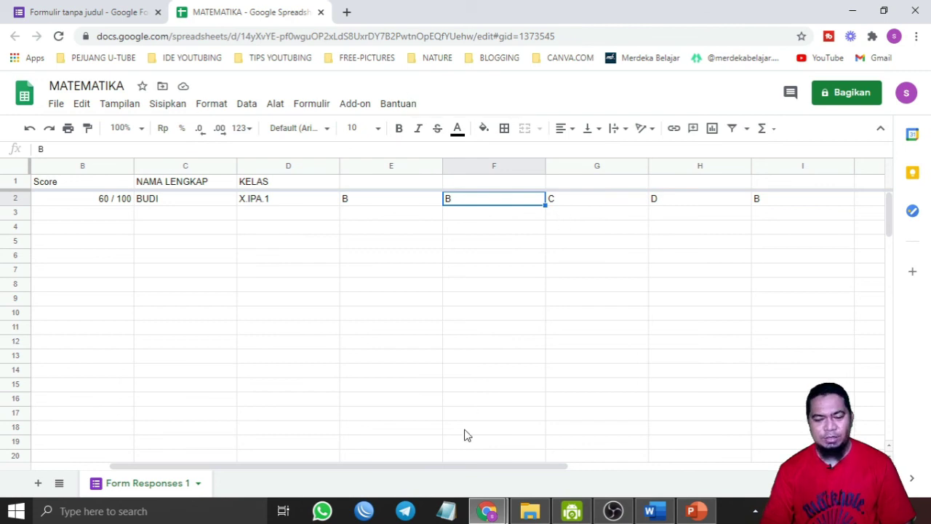
left_click_drag(430, 473, 326, 459)
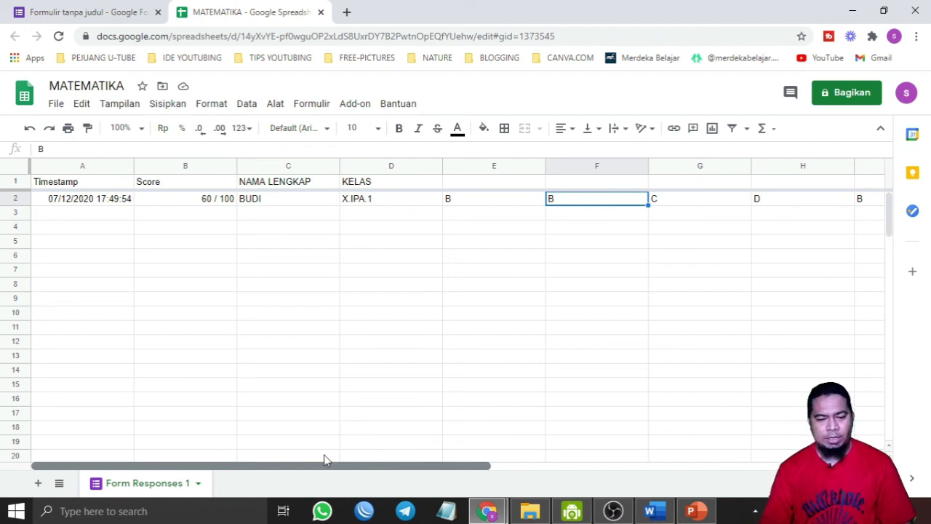
left_click(204, 206)
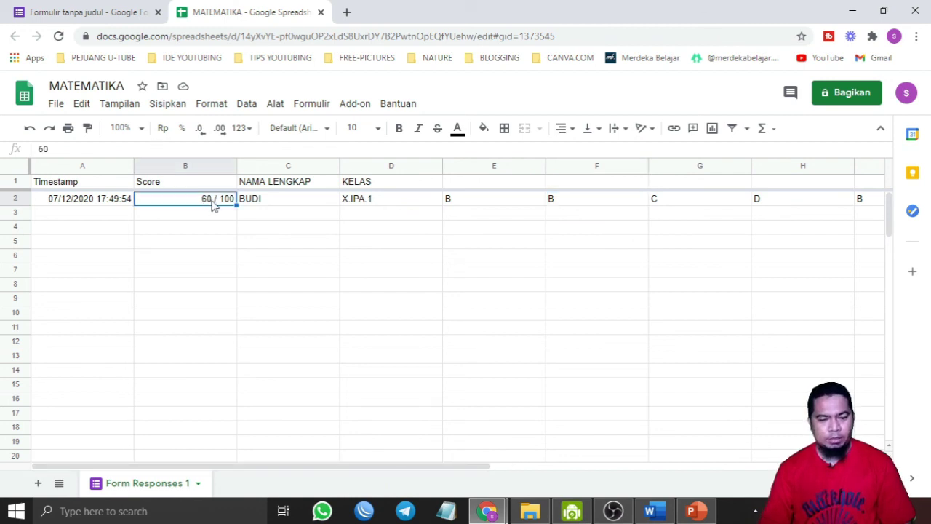
left_click(274, 208)
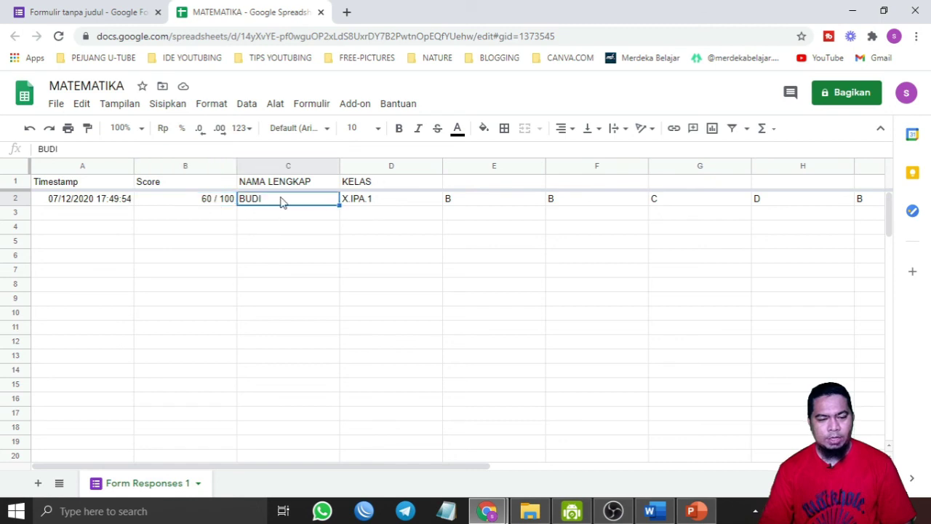
left_click(370, 200)
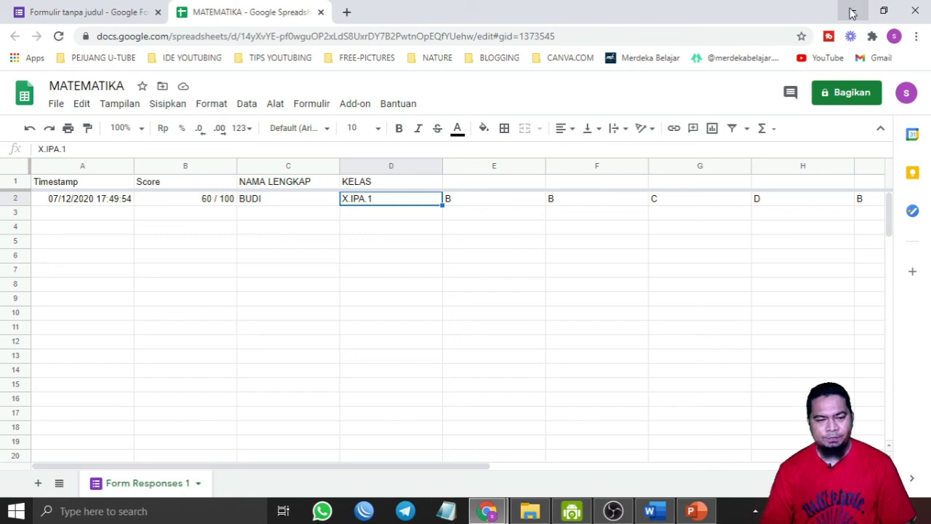
Step: Go back to the student's score page in the incognito window and check the total points shown under the quiz title
left_click(852, 13)
scroll(684, 262, "up", 15)
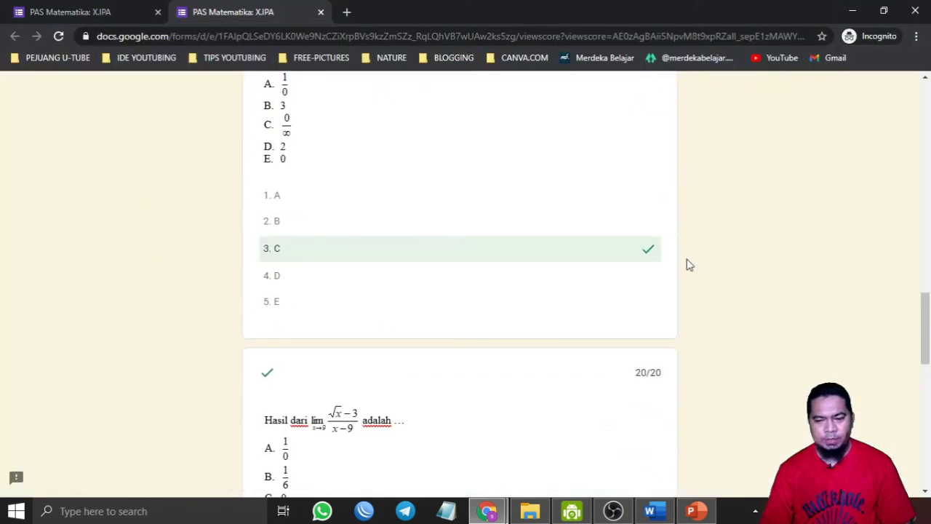
scroll(689, 267, "up", 10)
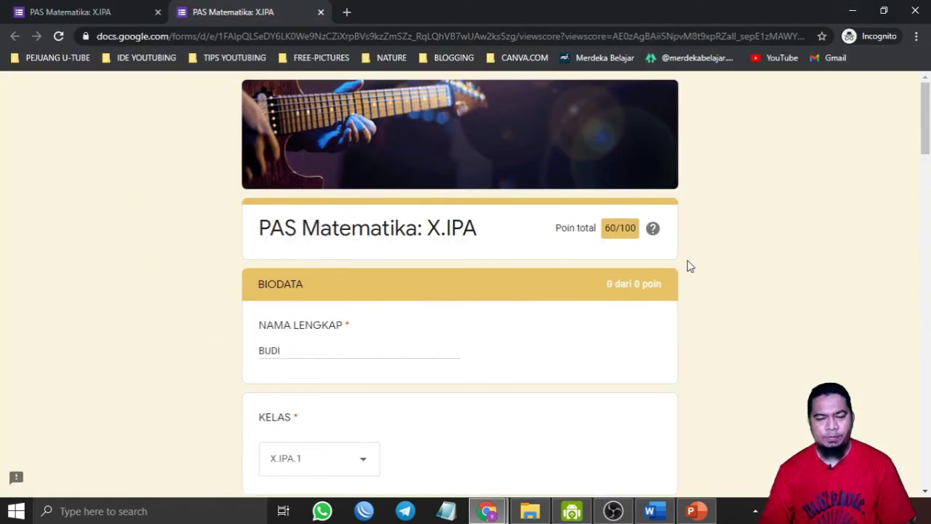